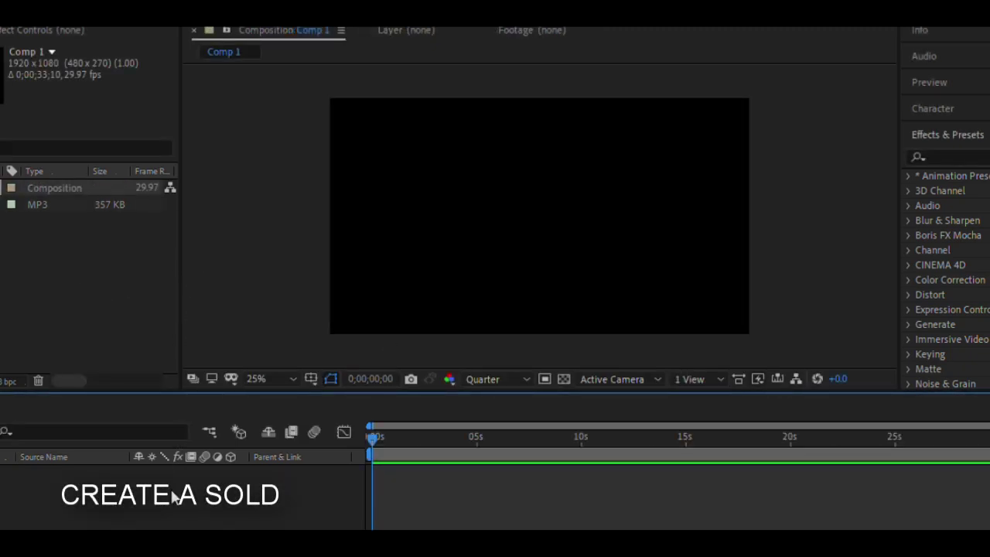
- Begin creating a new solid layer in Comp 1 with Ctrl+Y
{"action": "key", "text": "ctrl+y"}
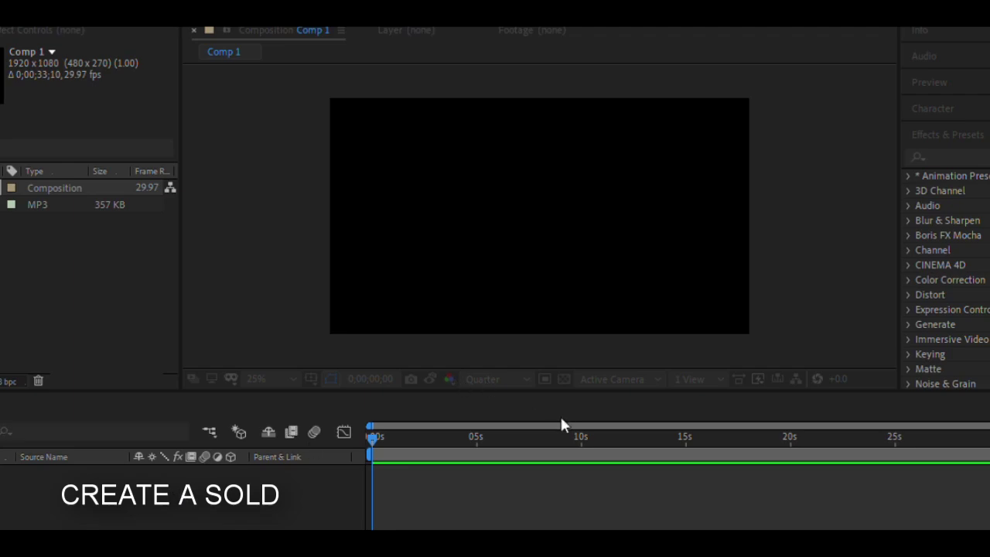
- Create the solid and apply the Optical Flares effect to it
{"action": "key", "text": "Return"}
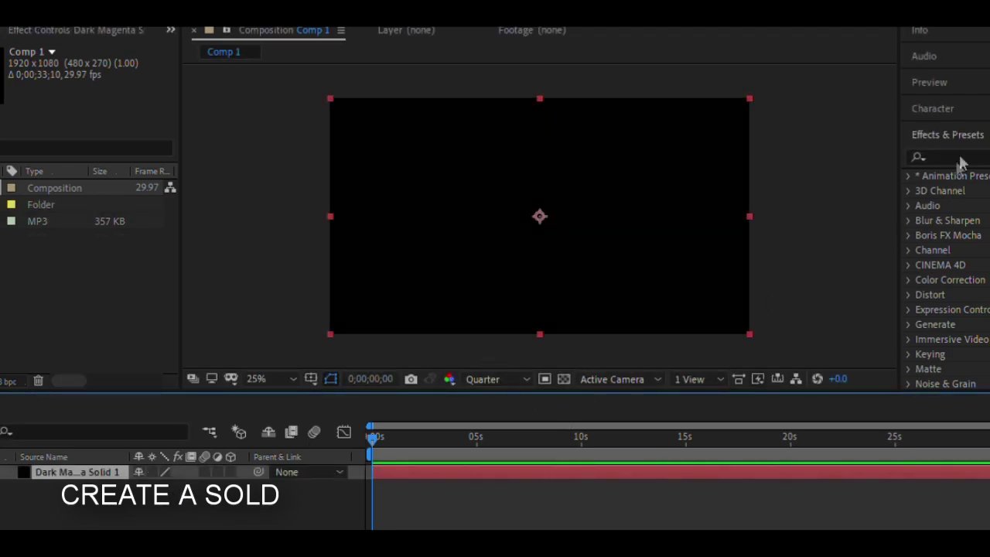
{"action": "left_click", "coordinate": [961, 158]}
{"action": "type", "text": "op"}
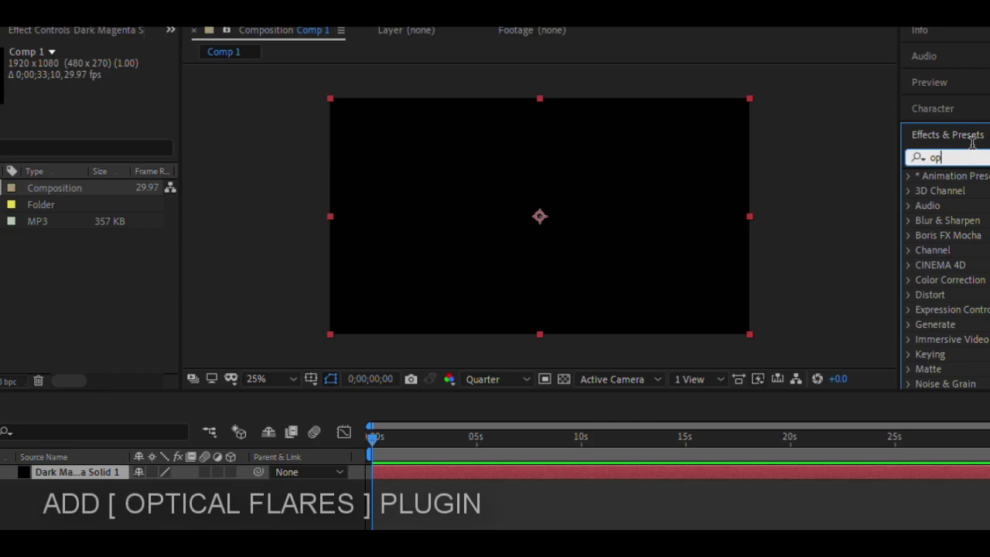
{"action": "type", "text": "tical"}
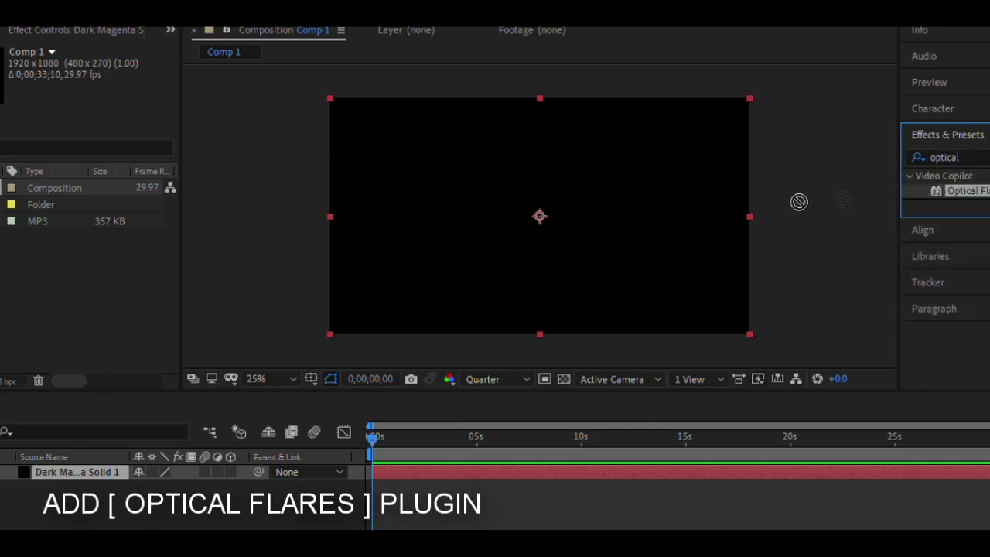
{"action": "left_click_drag", "start_coordinate": [967, 190], "coordinate": [654, 207]}
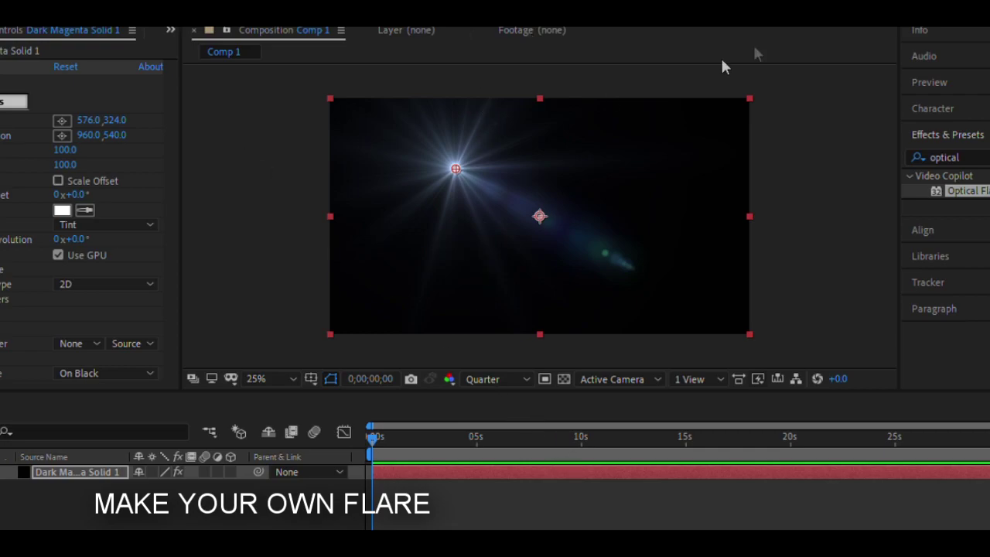
- Move the flare centre to the upper left of the frame, around 264,188
{"action": "left_click", "coordinate": [456, 167]}
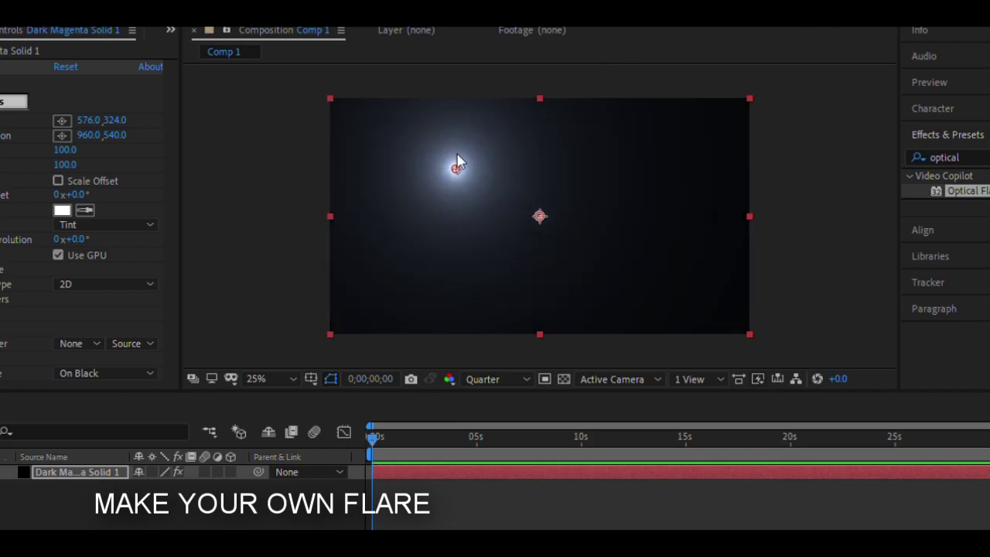
{"action": "left_click_drag", "start_coordinate": [456, 159], "coordinate": [388, 138]}
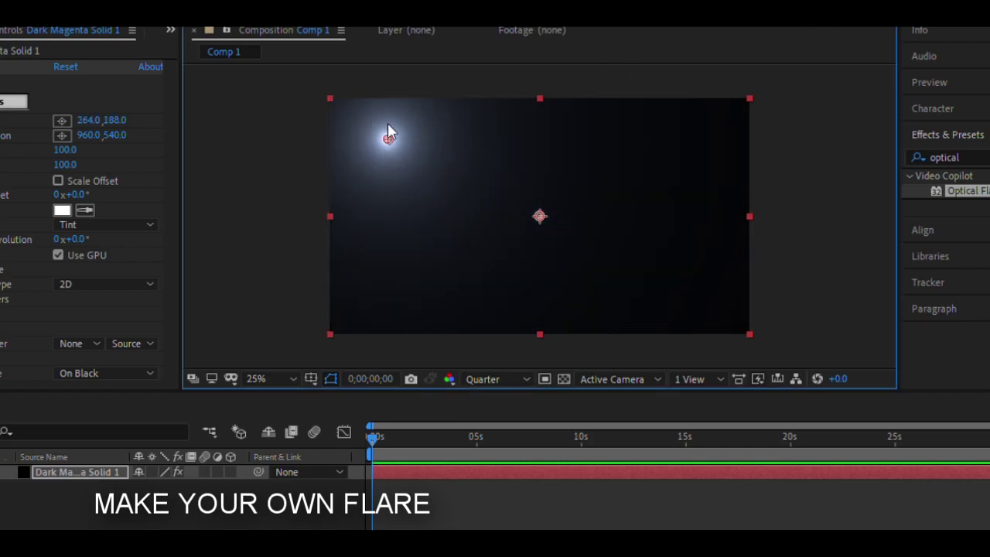
{"action": "left_click", "coordinate": [230, 525]}
{"action": "left_click", "coordinate": [972, 155]}
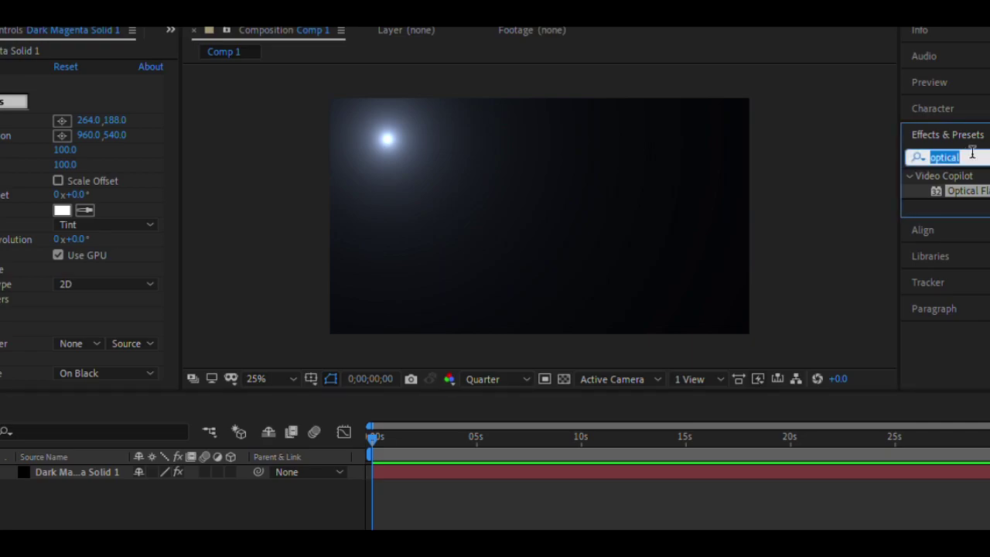
- Apply Turbulent Displace with Complexity 7, Amount 100 and Size 70
{"action": "type", "text": "turb"}
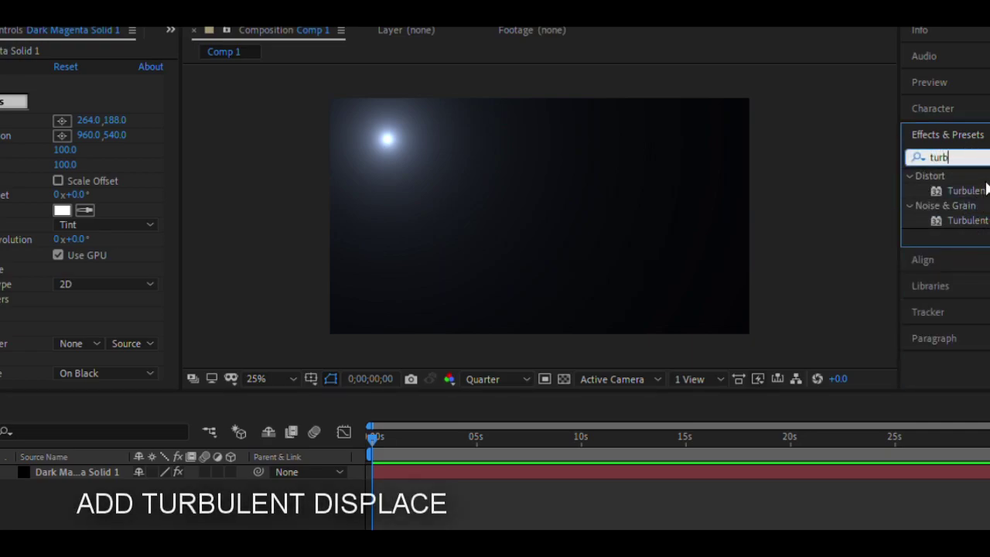
{"action": "left_click_drag", "start_coordinate": [967, 191], "coordinate": [588, 186]}
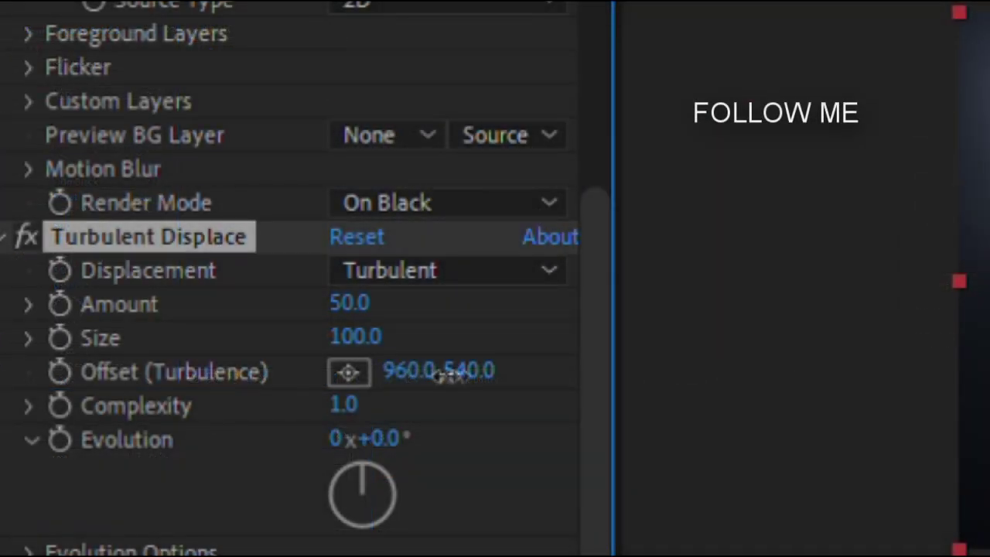
{"action": "left_click_drag", "start_coordinate": [59, 270], "coordinate": [100, 270]}
{"action": "left_click_drag", "start_coordinate": [343, 405], "coordinate": [659, 408]}
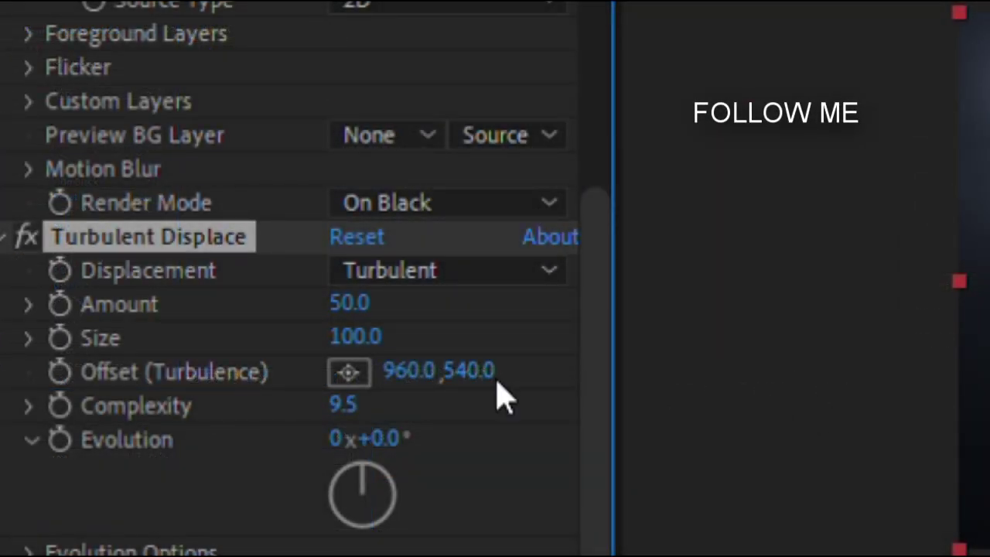
{"action": "left_click", "coordinate": [349, 396]}
{"action": "type", "text": "7"}
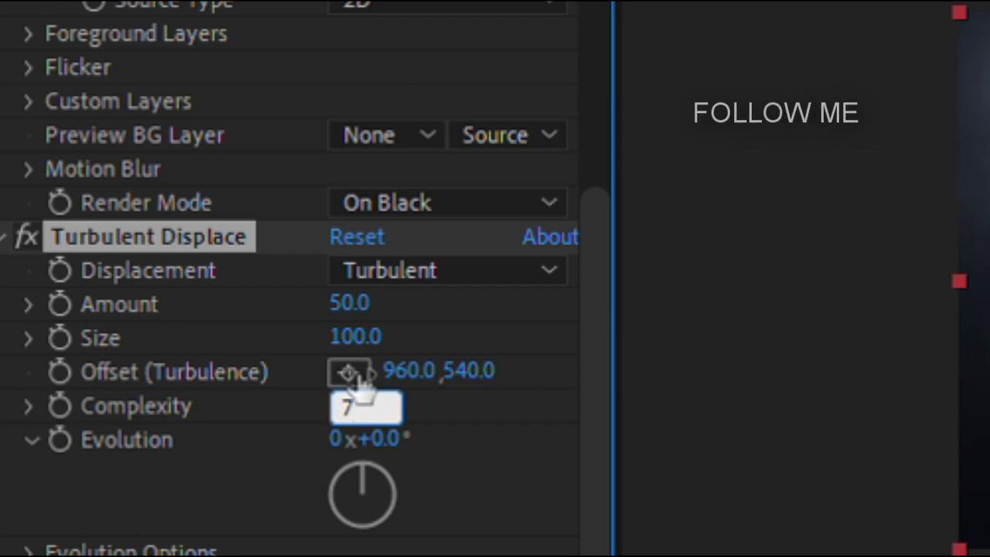
{"action": "left_click", "coordinate": [354, 303]}
{"action": "type", "text": "100"}
{"action": "key", "text": "Tab"}
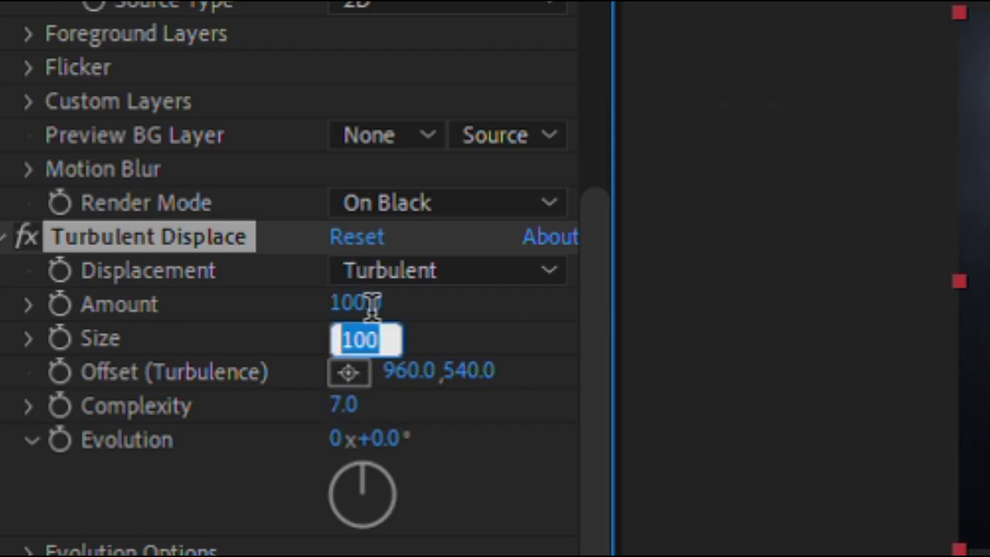
{"action": "type", "text": "70"}
{"action": "key", "text": "Return"}
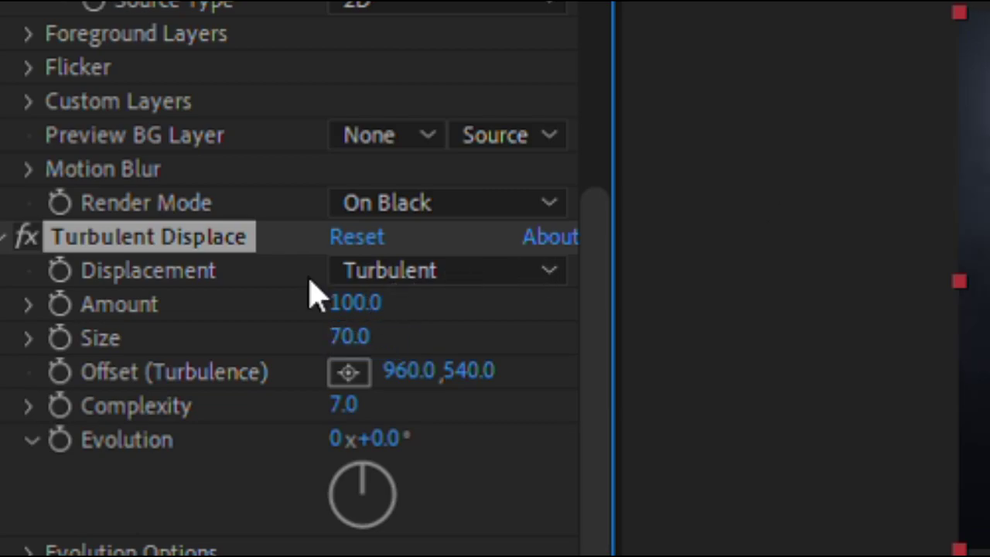
- Raise the flare Brightness to 150 and the next value to 140
{"action": "scroll", "coordinate": [315, 297], "scroll_direction": "up", "scroll_amount": 5}
{"action": "left_click_drag", "start_coordinate": [356, 129], "coordinate": [389, 95]}
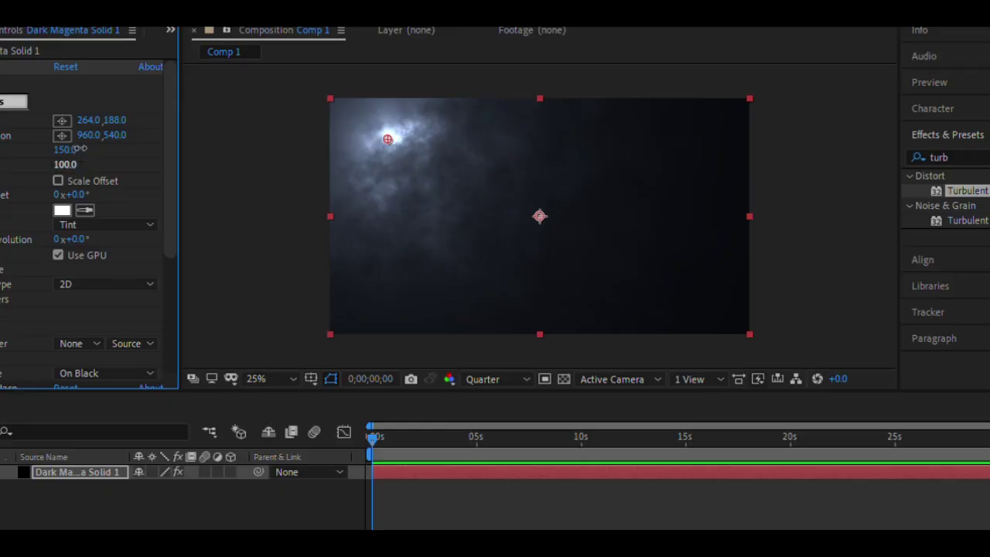
{"action": "left_click_drag", "start_coordinate": [65, 164], "coordinate": [81, 148]}
{"action": "left_click", "coordinate": [227, 251]}
{"action": "left_click", "coordinate": [378, 160]}
- Shorten the work area to end at about 5 seconds
{"action": "left_click", "coordinate": [251, 495]}
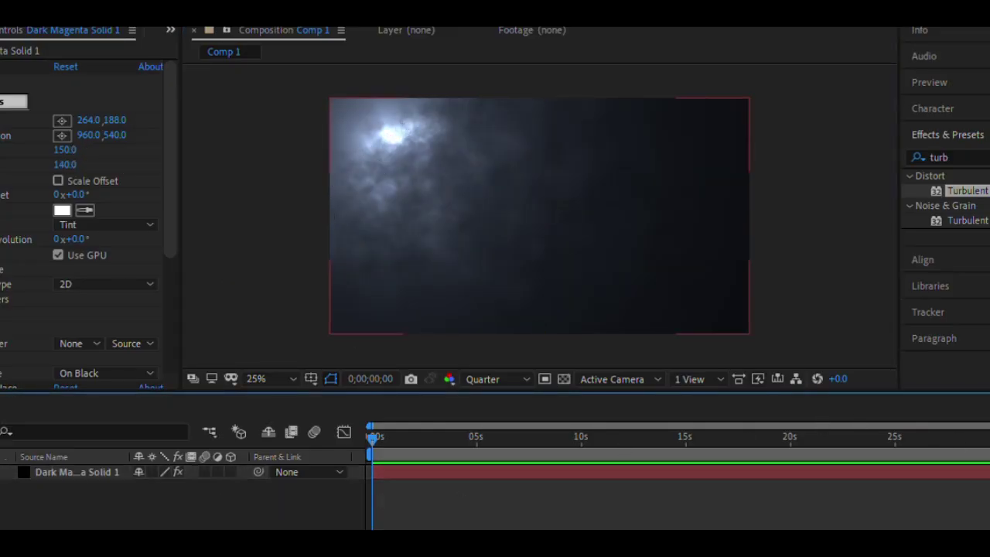
{"action": "mouse_move", "coordinate": [987, 453]}
{"action": "left_mouse_down"}
{"action": "mouse_move", "coordinate": [583, 453]}
{"action": "mouse_move", "coordinate": [492, 438]}
{"action": "left_mouse_up"}
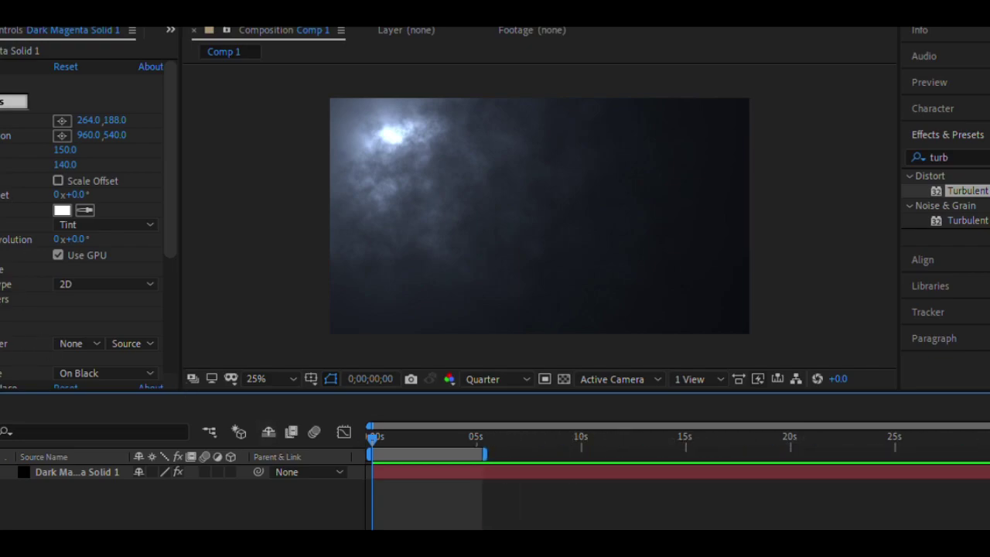
{"action": "key", "text": "ctrl+0"}
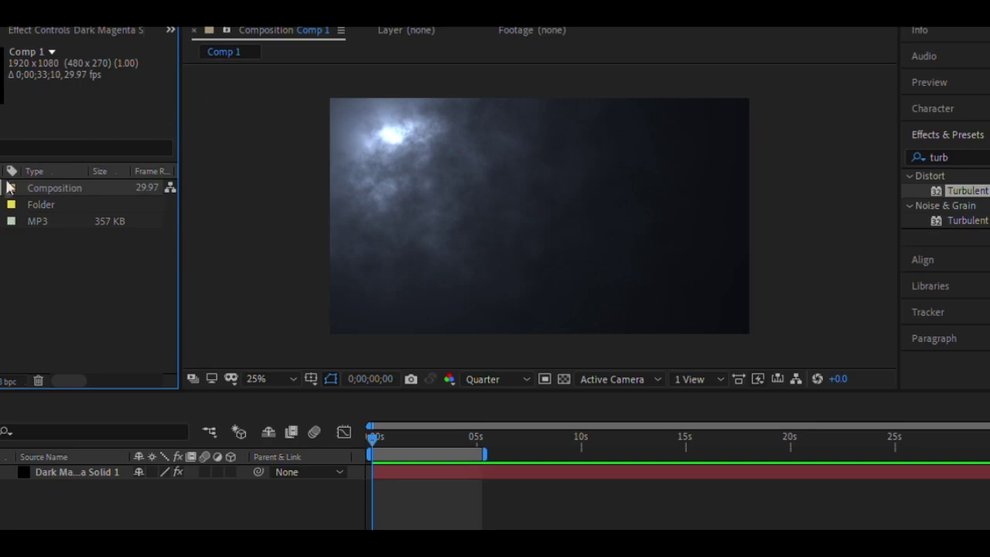
- Add the MP3 to the timeline, preview it, and mark the beat near 3 seconds as marker 1
{"action": "left_click_drag", "start_coordinate": [37, 221], "coordinate": [137, 496]}
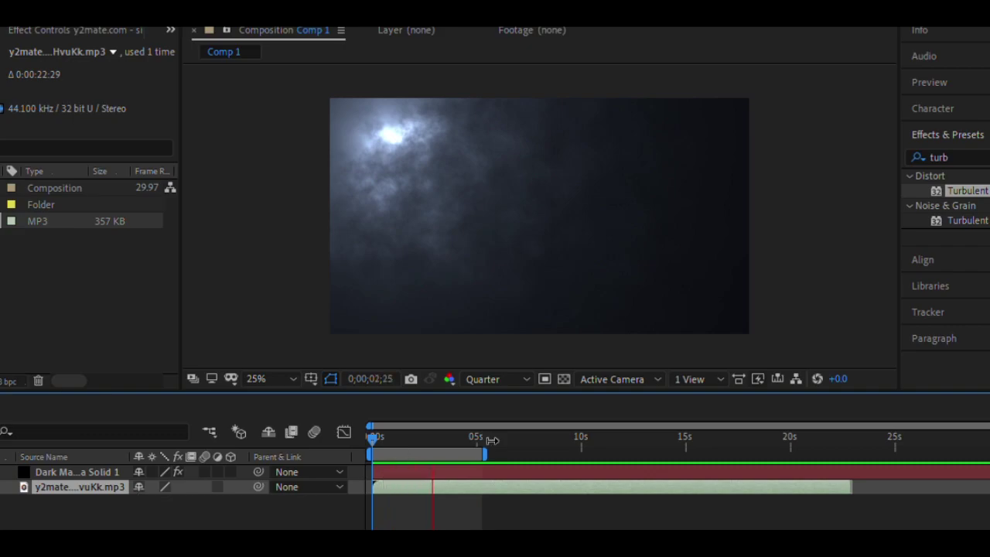
{"action": "key", "text": "space"}
{"action": "key", "text": "space"}
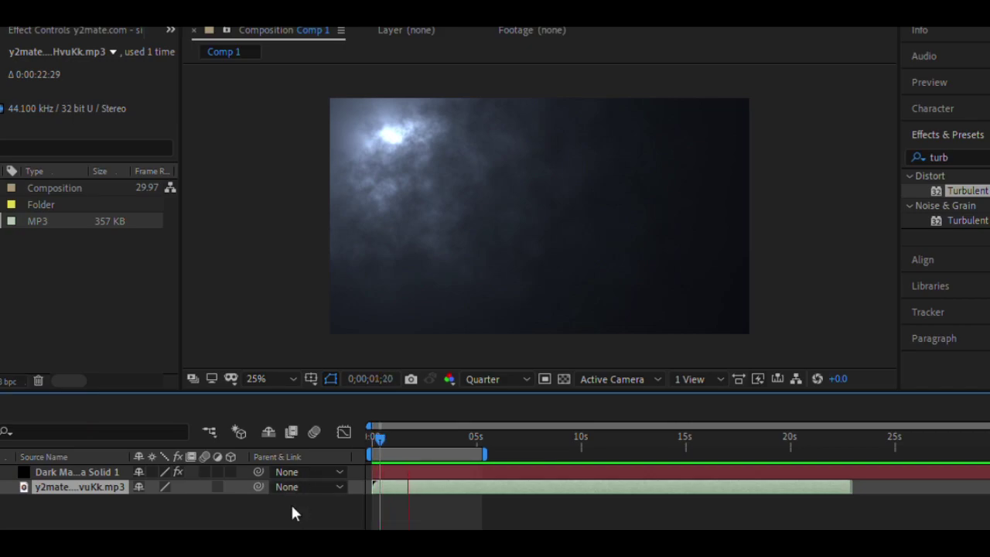
{"action": "left_click", "coordinate": [438, 432]}
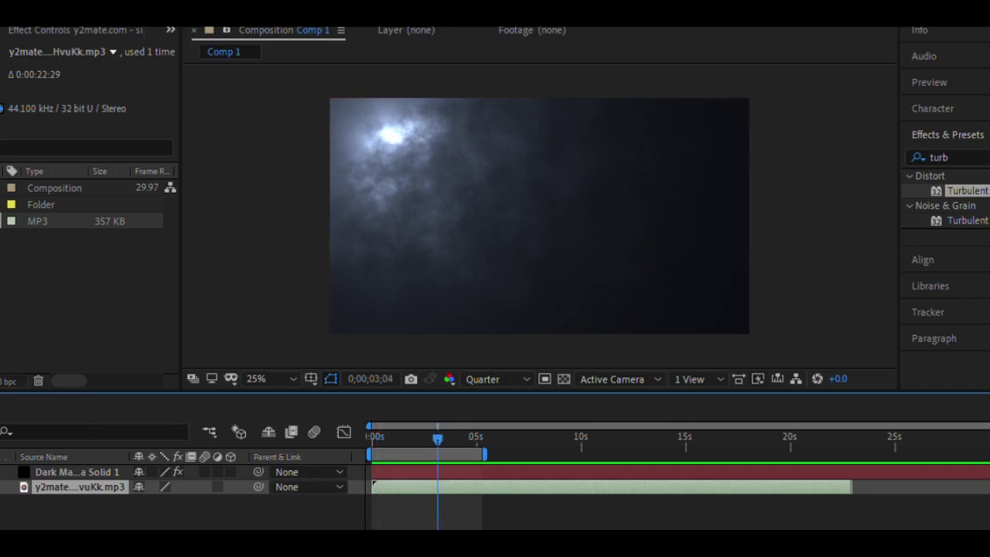
{"action": "key", "text": "shift+1"}
- Add markers 2 and 3 on the beats, marker 3 at 4;15, then create a new text layer
{"action": "left_click", "coordinate": [409, 427]}
{"action": "left_click", "coordinate": [401, 427]}
{"action": "key", "text": "shift+2"}
{"action": "left_click_drag", "start_coordinate": [410, 447], "coordinate": [465, 425]}
{"action": "key", "text": "shift+3"}
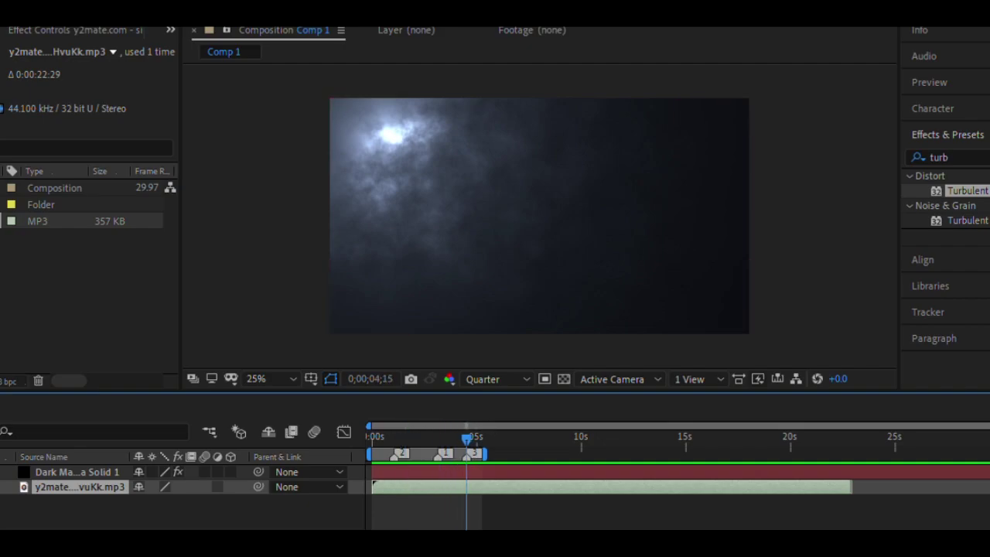
{"action": "left_click", "coordinate": [294, 529]}
{"action": "key", "text": "ctrl+alt+shift+t"}
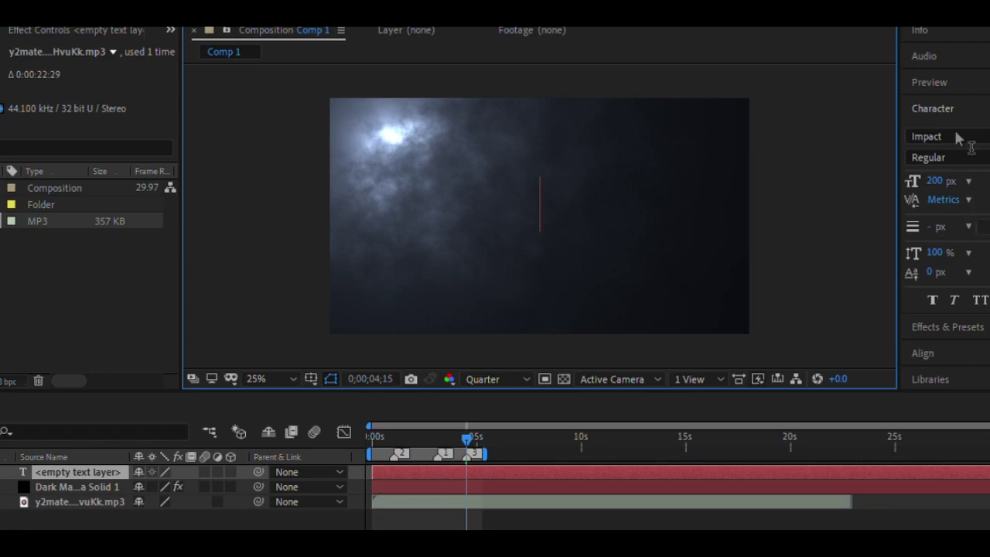
- Type the title 'WHEN IT HURTS.' into the new text layer
{"action": "left_click", "coordinate": [958, 137]}
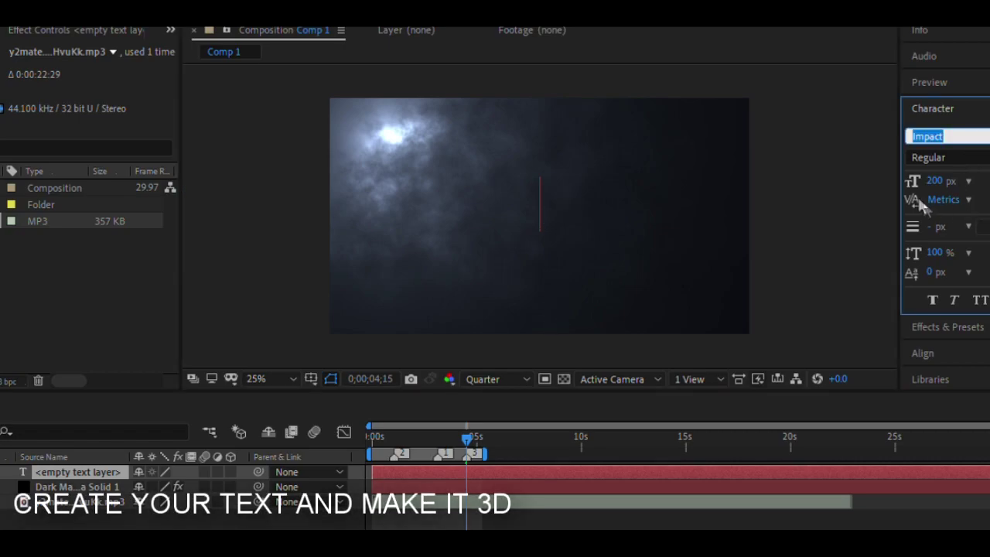
{"action": "left_click", "coordinate": [577, 200]}
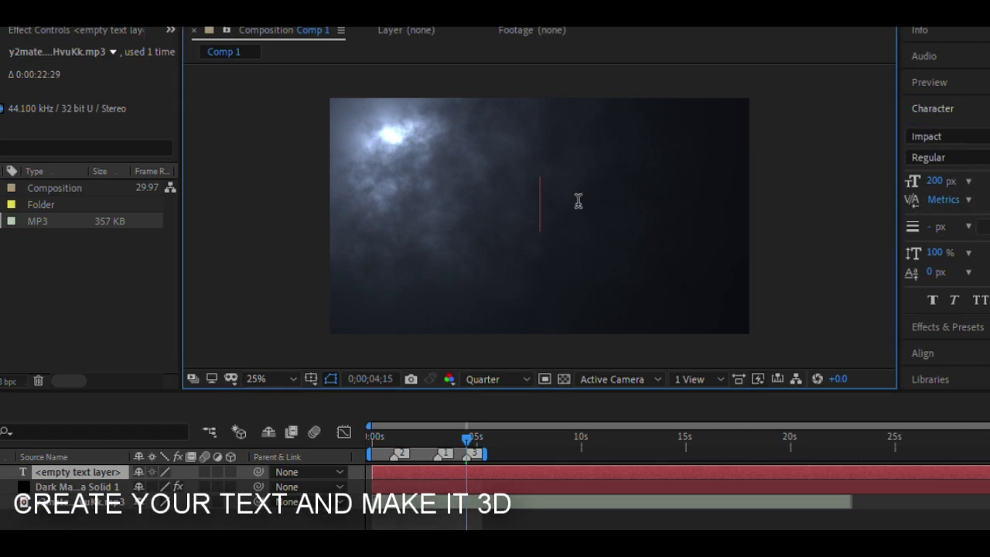
{"action": "type", "text": "WHENE"}
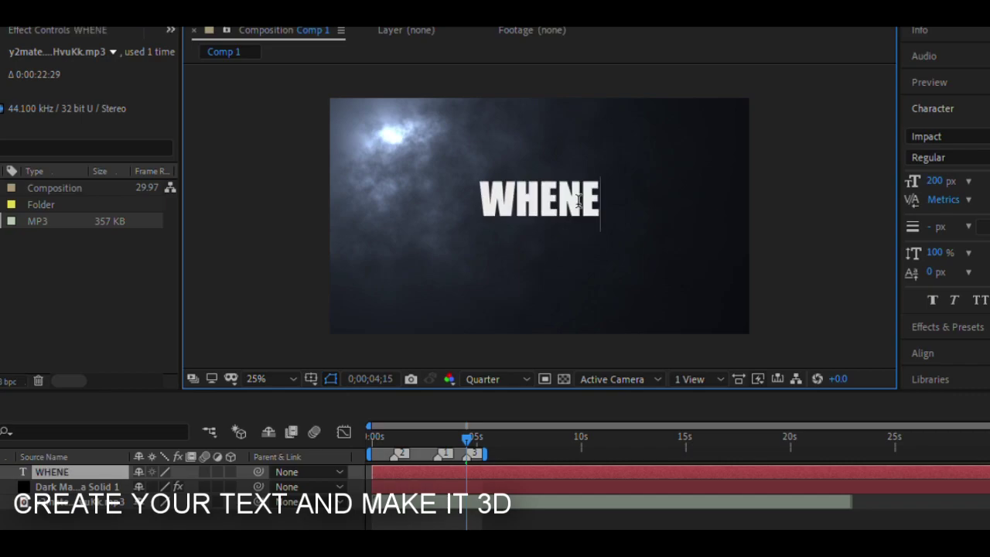
{"action": "key", "text": "BackSpace"}
{"action": "type", "text": "IT HURTS"}
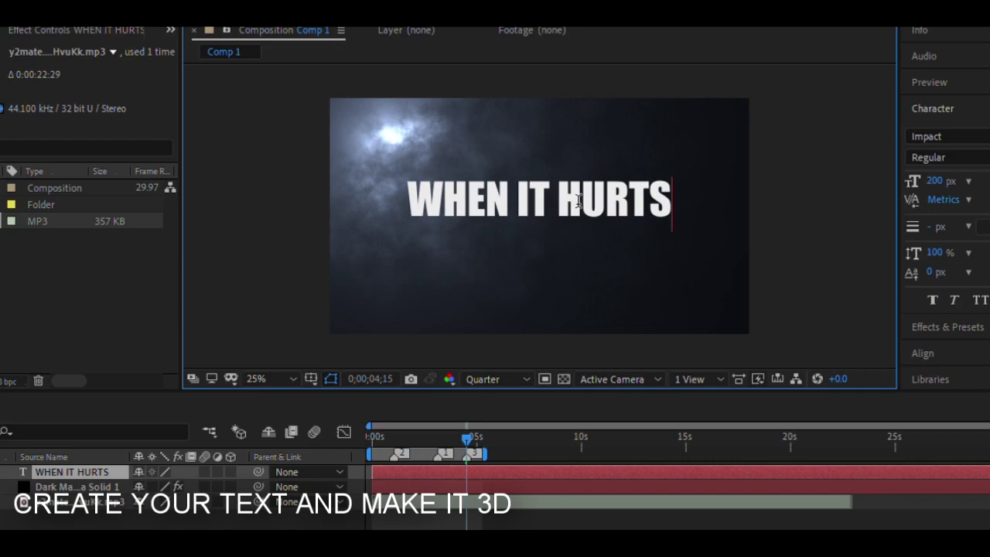
{"action": "type", "text": "."}
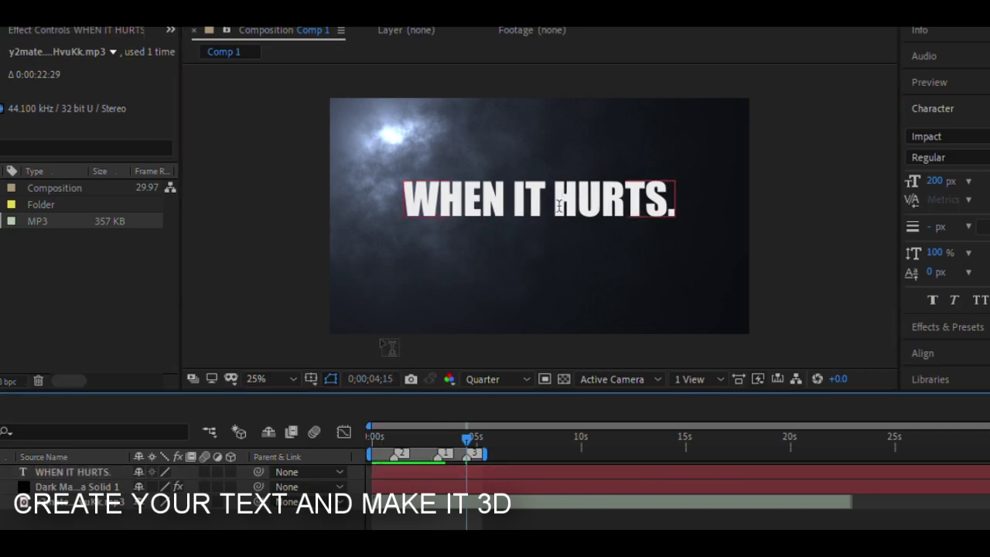
{"action": "left_click", "coordinate": [83, 455]}
- Duplicate the layer, change its text to 'BUT IT HURTS', and show its Position
{"action": "key", "text": "ctrl+d"}
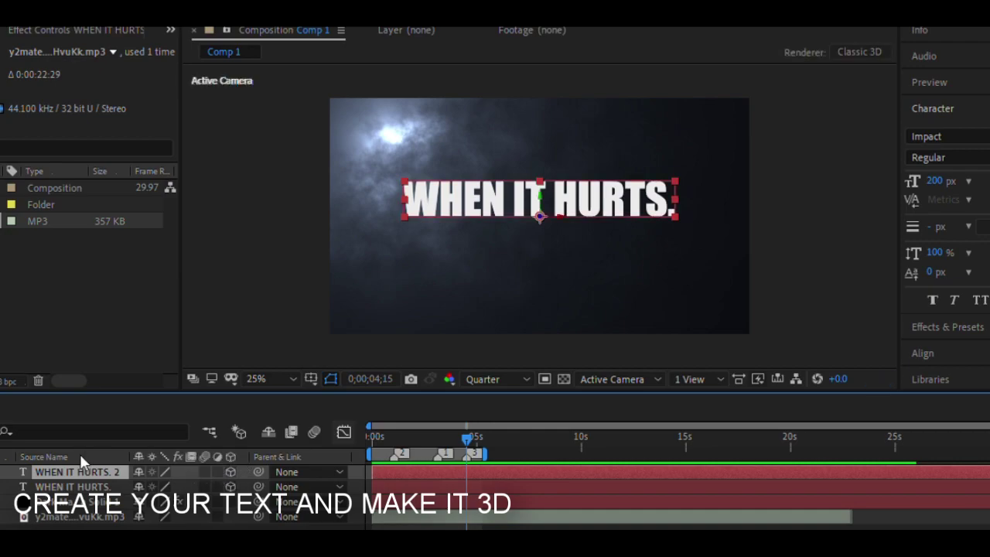
{"action": "double_click", "coordinate": [82, 461]}
{"action": "type", "text": "BUT IT HU"}
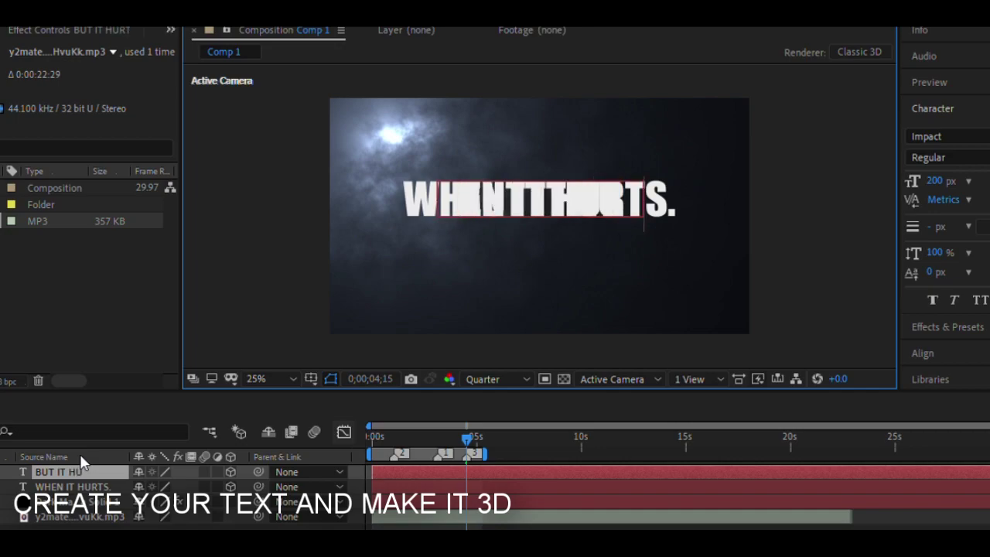
{"action": "type", "text": "RTS"}
{"action": "left_click", "coordinate": [94, 456]}
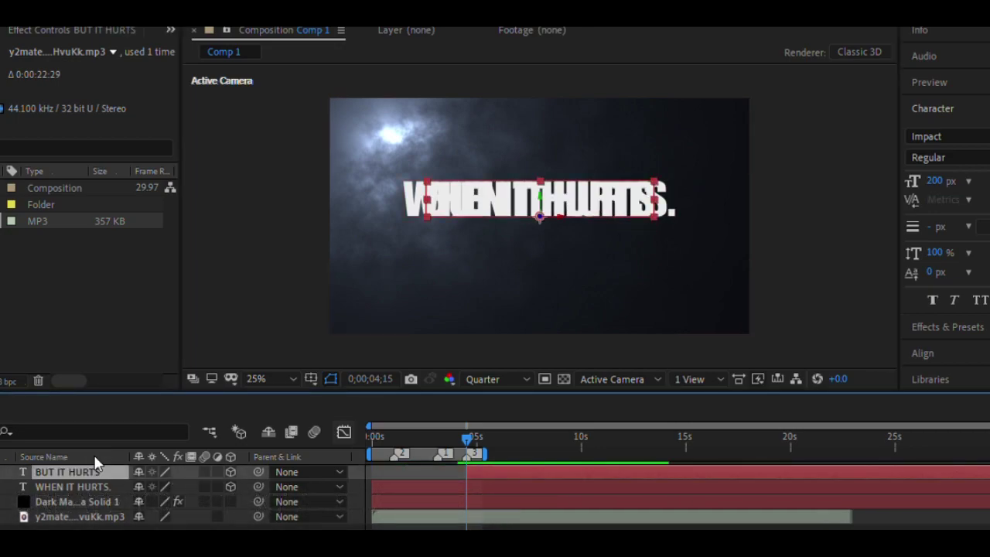
{"action": "key", "text": "p"}
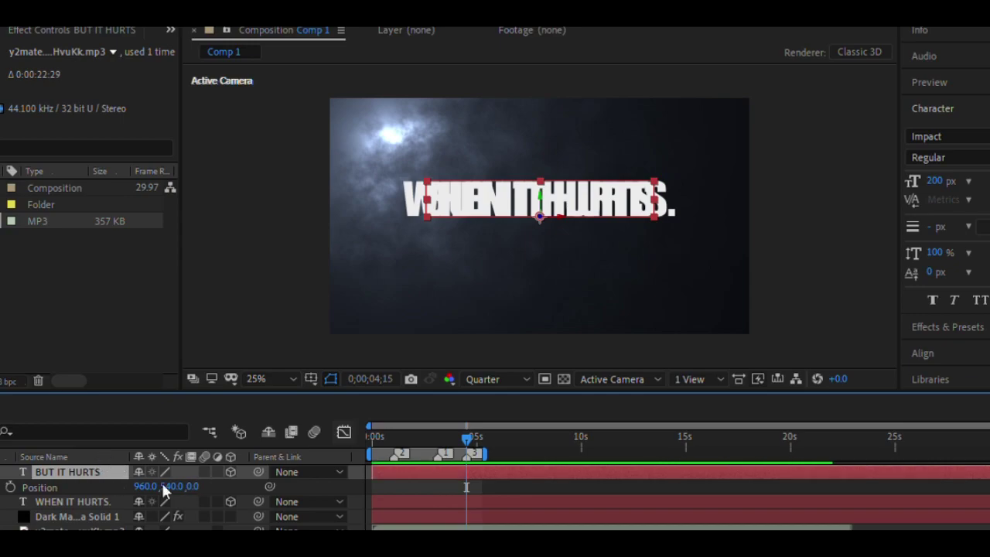
- Set Position Z to -3000 for BUT IT HURTS and -1000 for WHEN IT HURTS
{"action": "left_click", "coordinate": [193, 486]}
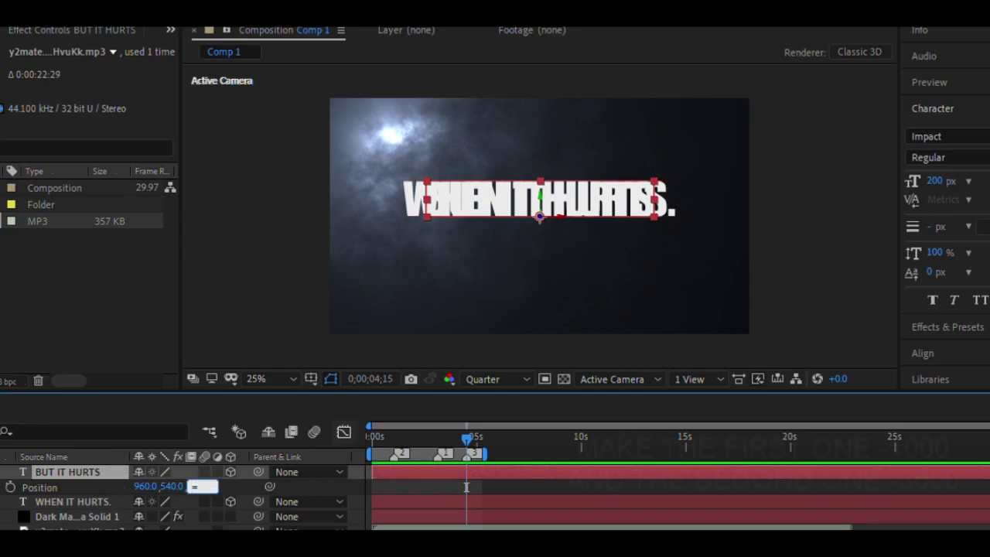
{"action": "type", "text": "-3000"}
{"action": "key", "text": "Return"}
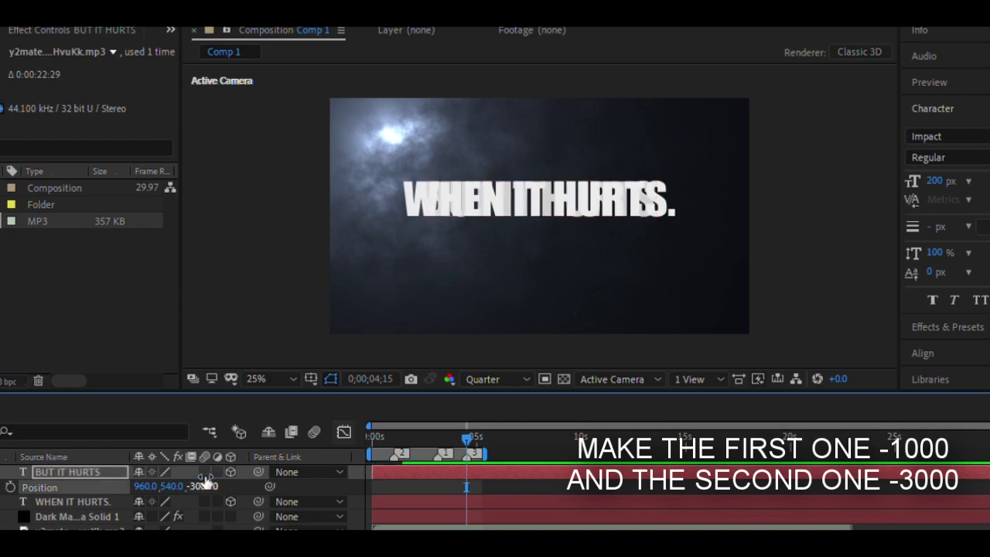
{"action": "left_click", "coordinate": [98, 495]}
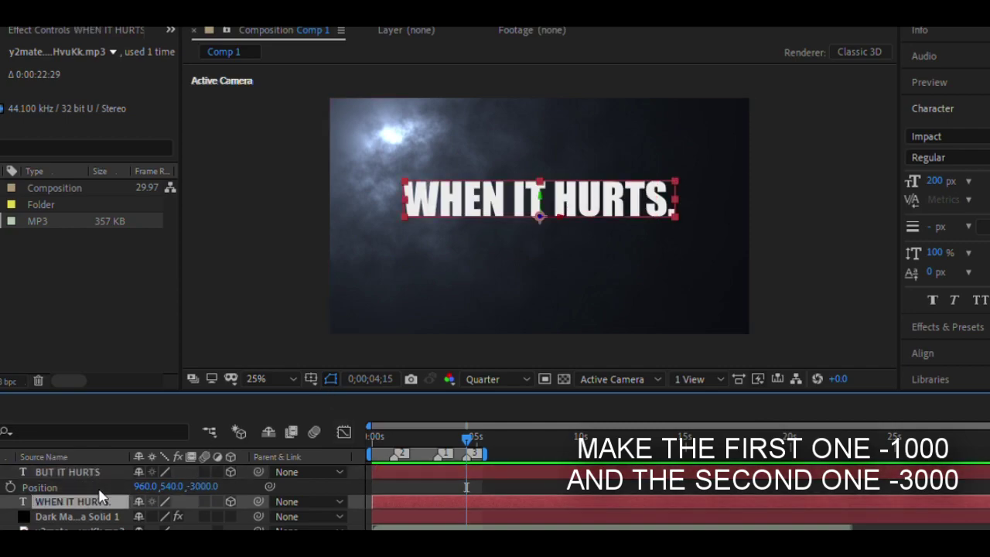
{"action": "key", "text": "p"}
{"action": "left_click", "coordinate": [200, 515]}
{"action": "type", "text": "-1"}
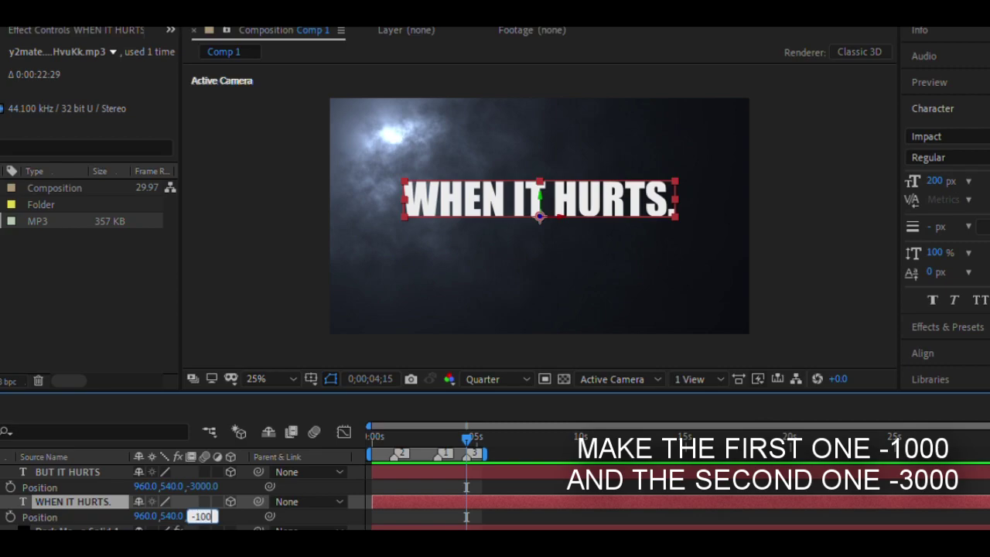
{"action": "type", "text": "00"}
{"action": "key", "text": "Return"}
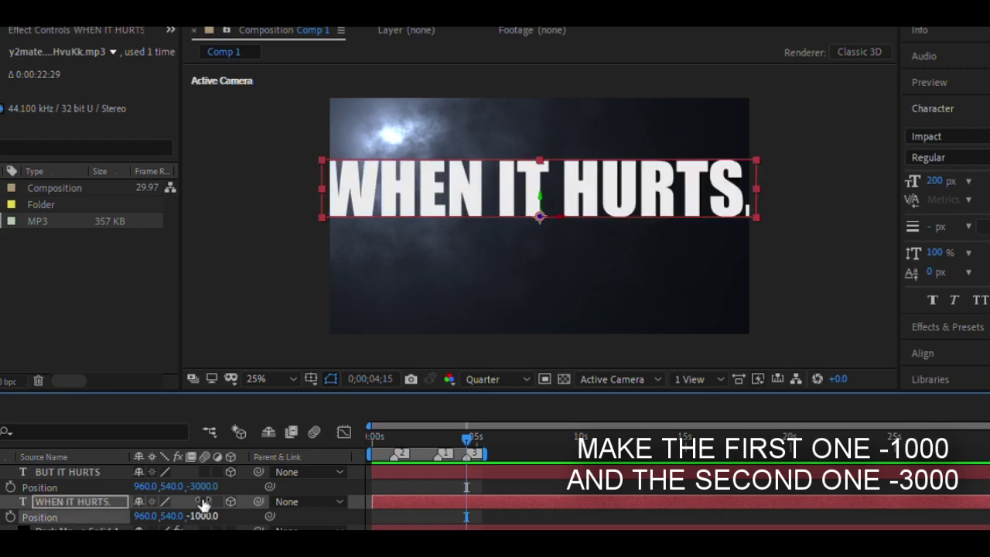
{"action": "key", "text": "p"}
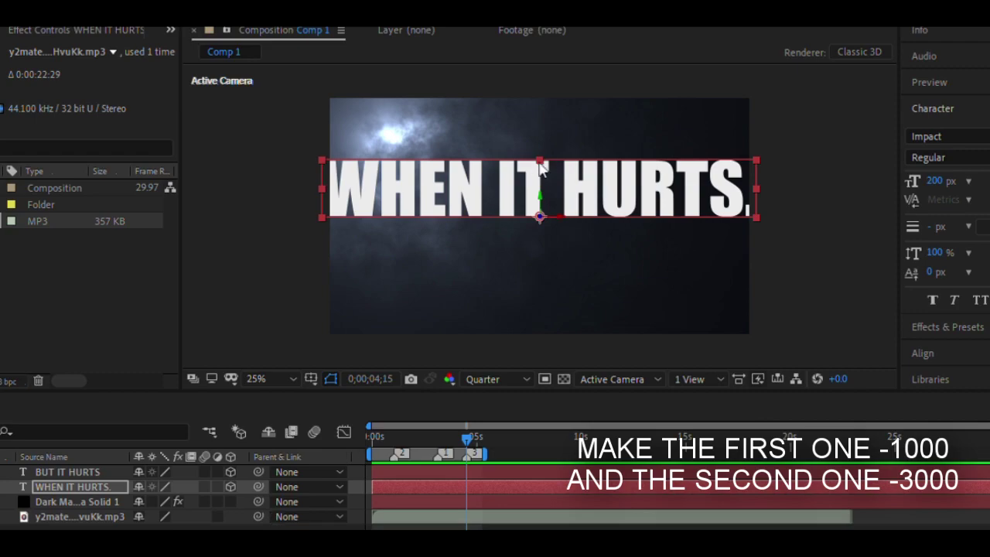
- Colour the word HURTS in WHEN IT HURTS. red
{"action": "left_click", "coordinate": [574, 177]}
{"action": "double_click", "coordinate": [578, 183]}
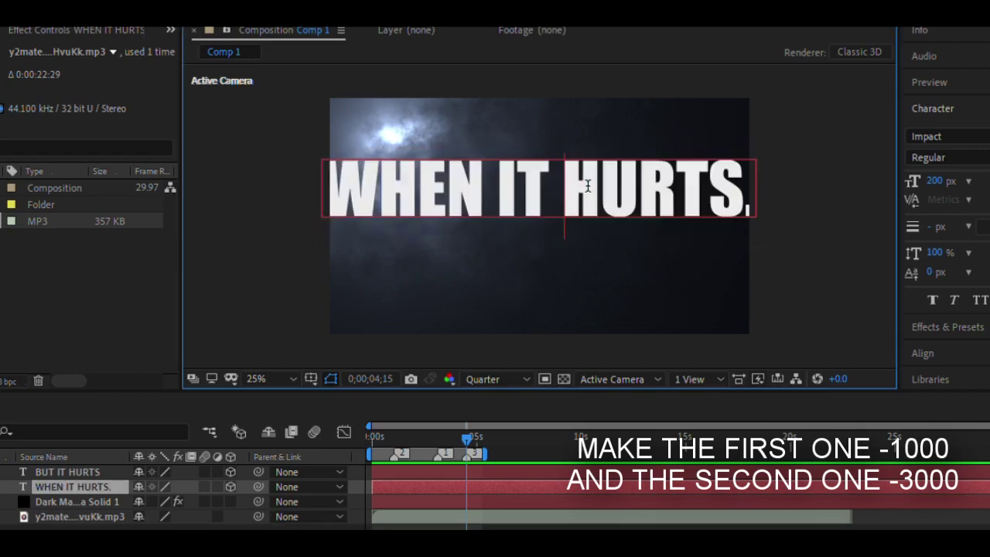
{"action": "left_click_drag", "start_coordinate": [559, 185], "coordinate": [774, 185]}
{"action": "left_click_drag", "start_coordinate": [563, 186], "coordinate": [745, 185]}
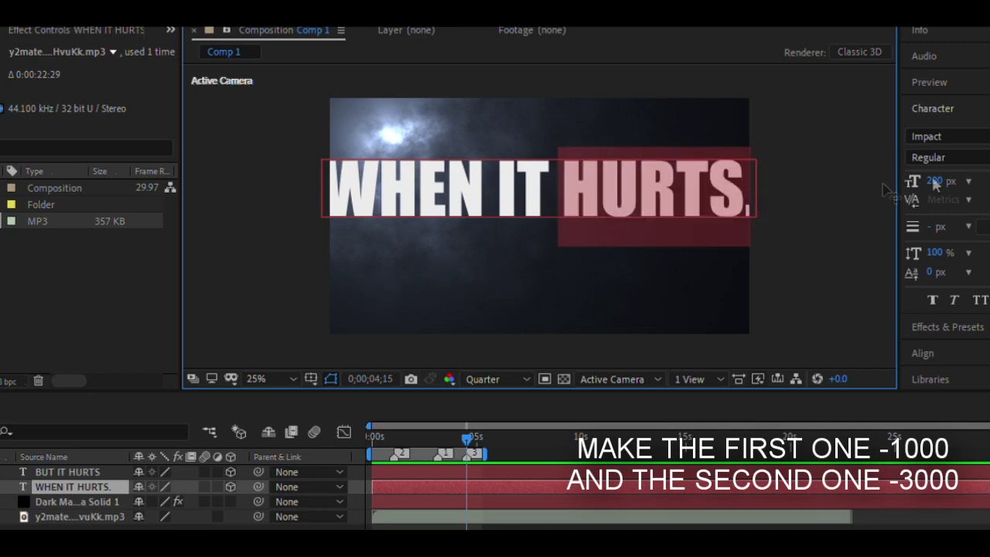
{"action": "left_click", "coordinate": [203, 148]}
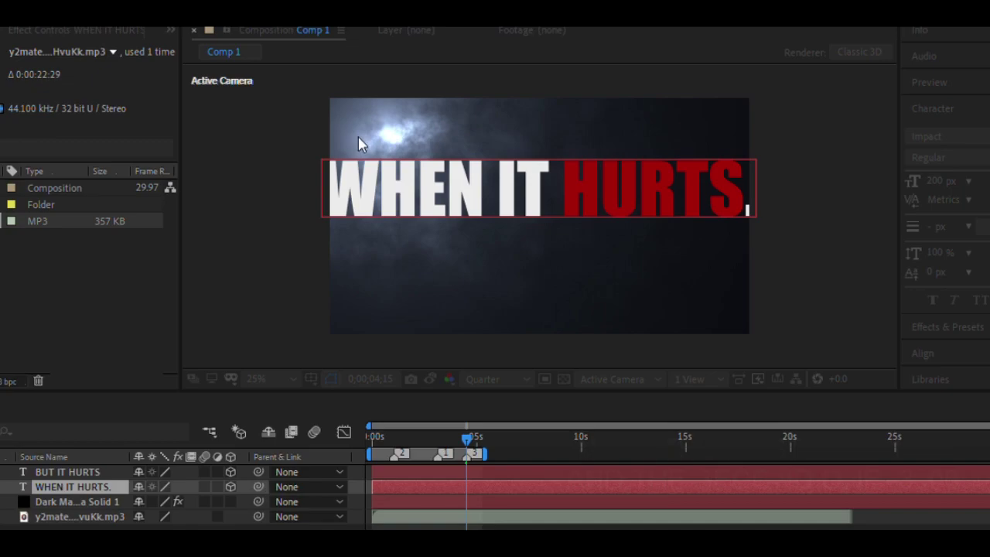
{"action": "left_click", "coordinate": [273, 526]}
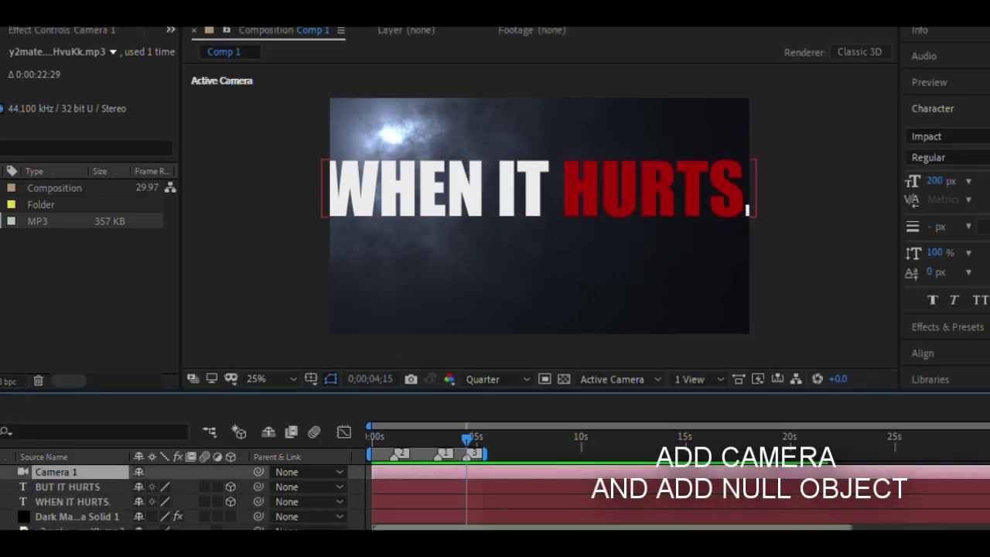
- Add Null 1, parent Camera 1 to it, and keyframe its Position at 1 second
{"action": "key", "text": "ctrl+alt+shift+y"}
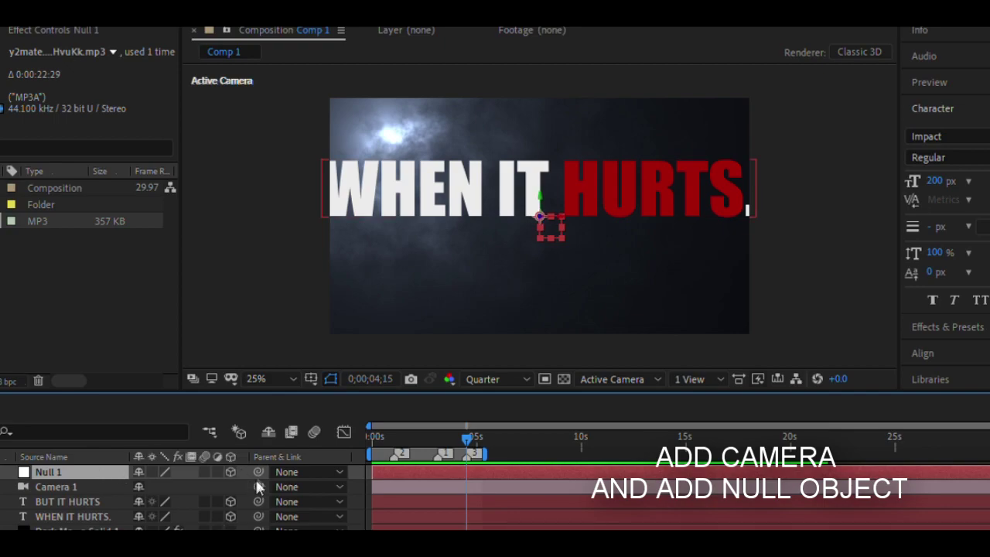
{"action": "left_click_drag", "start_coordinate": [258, 486], "coordinate": [116, 472]}
{"action": "left_click_drag", "start_coordinate": [431, 434], "coordinate": [374, 435]}
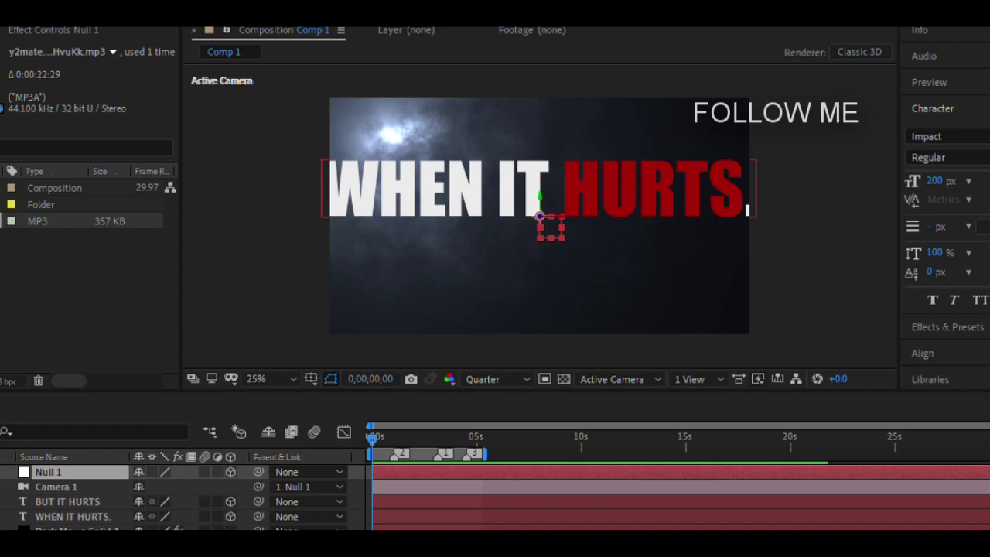
{"action": "key", "text": "p"}
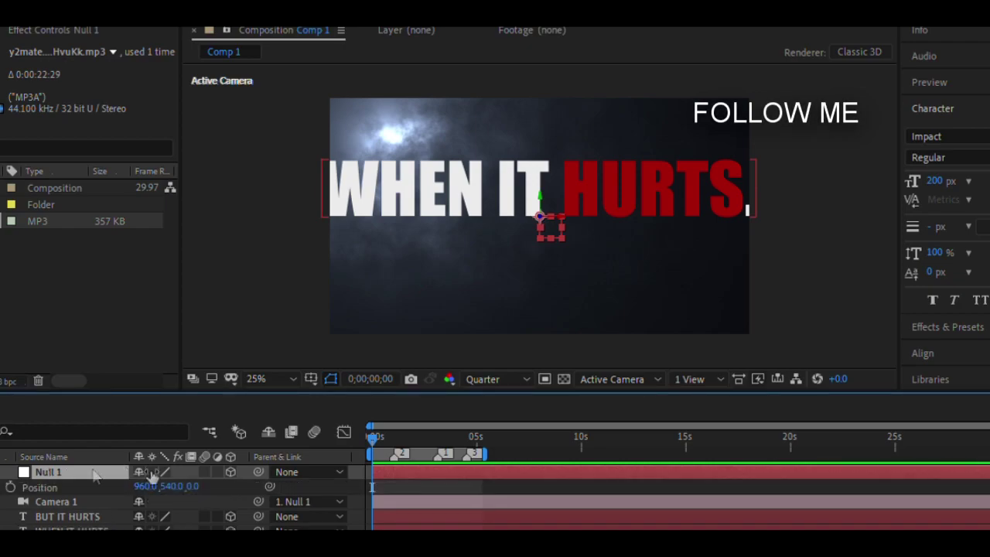
{"action": "left_click_drag", "start_coordinate": [374, 424], "coordinate": [394, 424]}
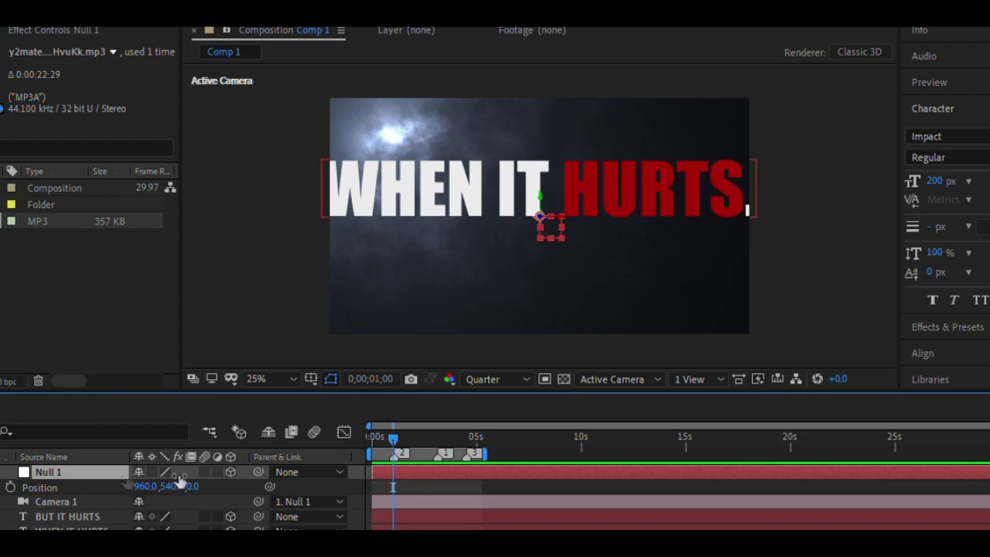
{"action": "left_click", "coordinate": [10, 487]}
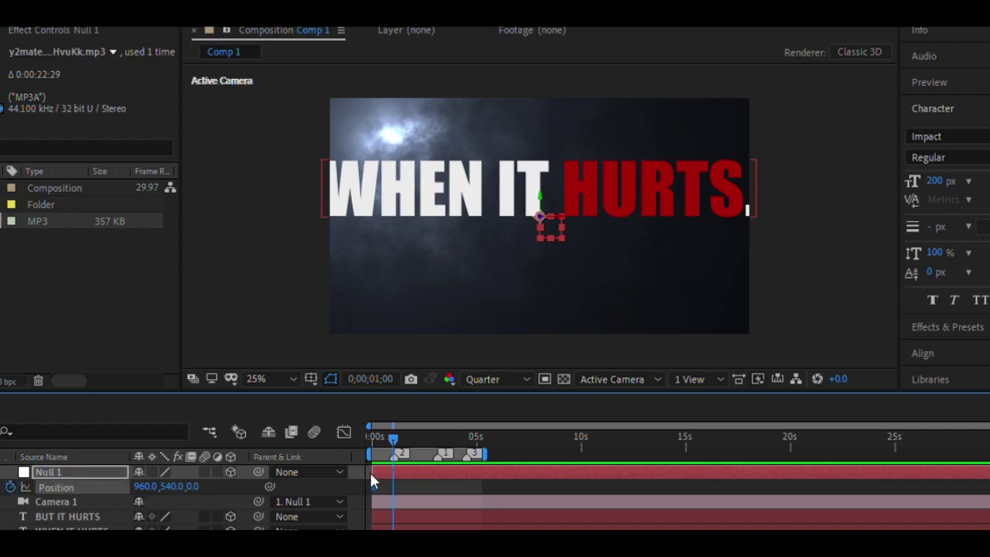
{"action": "key", "text": "alt+shift+p"}
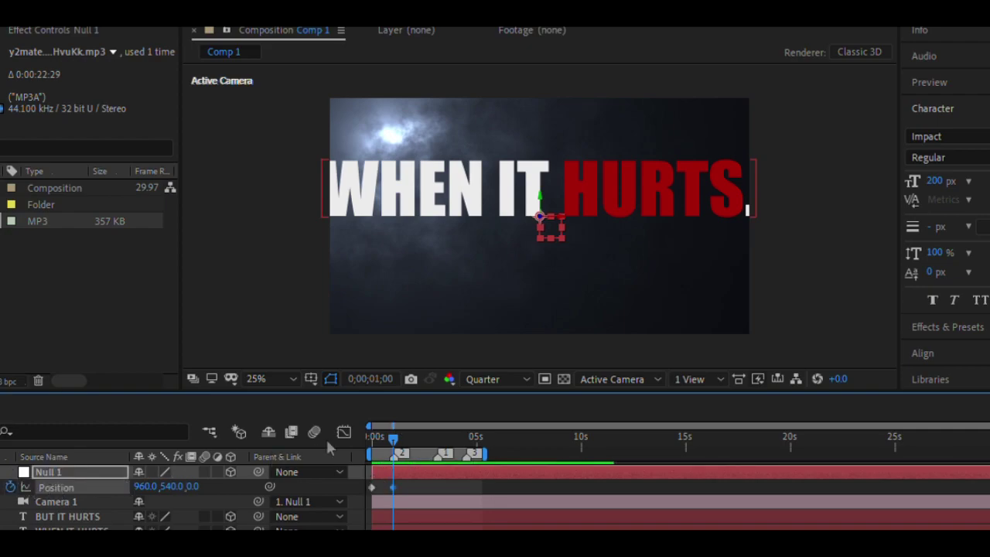
- Set a later Null 1 Position keyframe to 960,499,-304 and align it with the playhead
{"action": "mouse_move", "coordinate": [395, 427]}
{"action": "left_mouse_down"}
{"action": "mouse_move", "coordinate": [416, 431]}
{"action": "mouse_move", "coordinate": [395, 431]}
{"action": "left_mouse_up"}
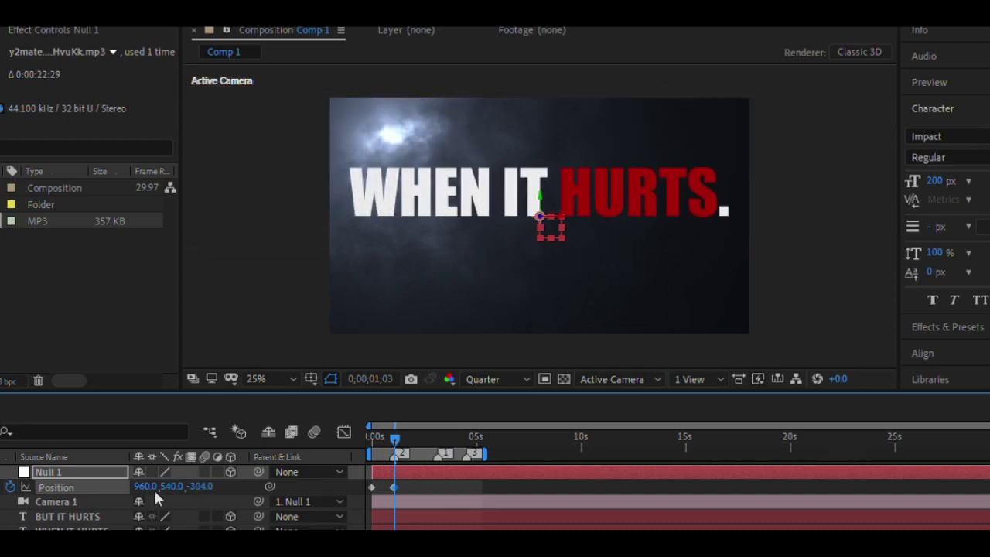
{"action": "left_click_drag", "start_coordinate": [171, 486], "coordinate": [138, 471]}
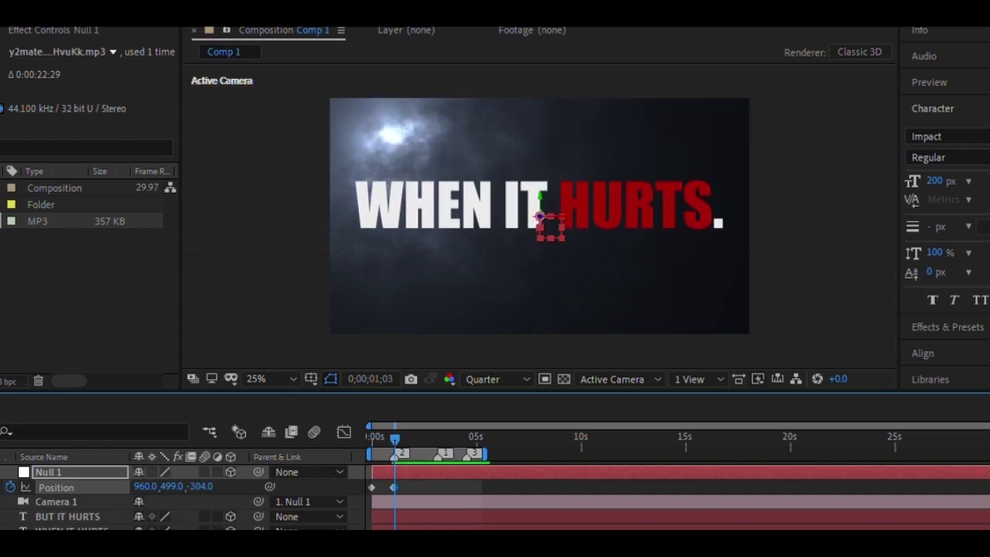
{"action": "scroll", "coordinate": [533, 473], "scroll_direction": "up", "scroll_amount": 4}
{"action": "left_click_drag", "start_coordinate": [533, 470], "coordinate": [543, 470]}
{"action": "left_click_drag", "start_coordinate": [549, 428], "coordinate": [372, 431]}
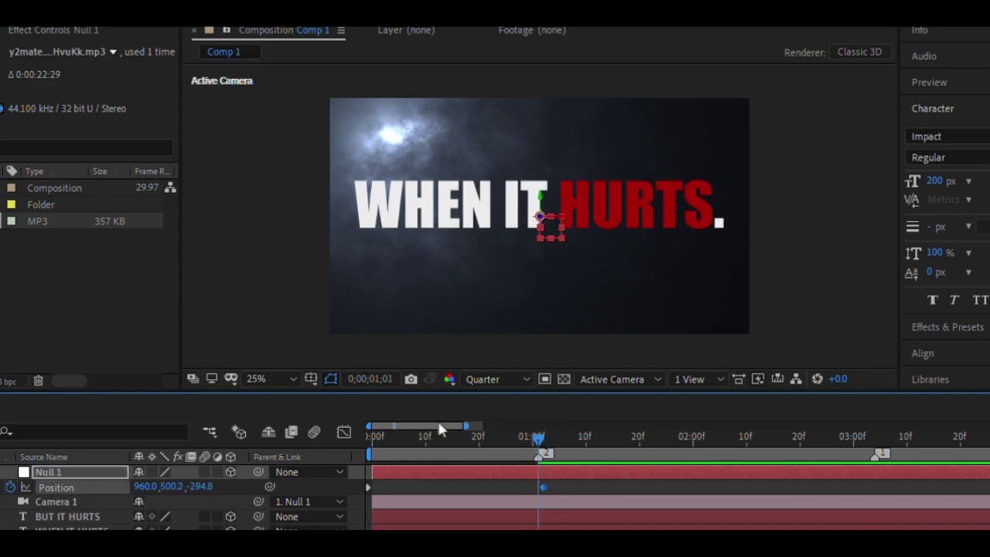
- Keyframe Null 1 to move the camera in slightly at about 2 seconds
{"action": "left_click_drag", "start_coordinate": [372, 431], "coordinate": [554, 430]}
{"action": "left_click", "coordinate": [709, 436]}
{"action": "mouse_move", "coordinate": [205, 486]}
{"action": "left_mouse_down"}
{"action": "mouse_move", "coordinate": [724, 457]}
{"action": "mouse_move", "coordinate": [499, 474]}
{"action": "left_mouse_up"}
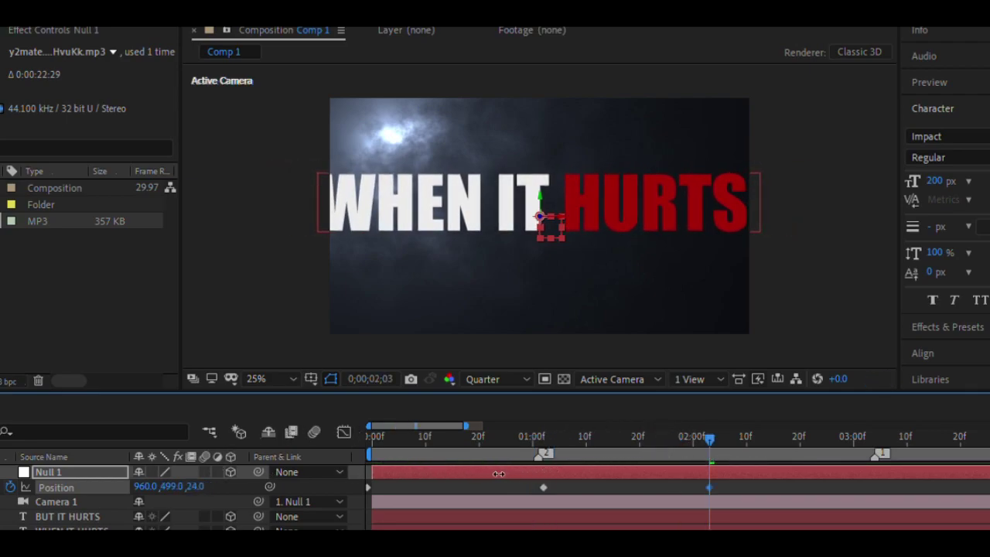
{"action": "left_click_drag", "start_coordinate": [498, 474], "coordinate": [470, 477]}
- Set Null 1 Position Z to -2000 at about 3 seconds, revealing BUT IT HURTS
{"action": "left_click", "coordinate": [874, 436]}
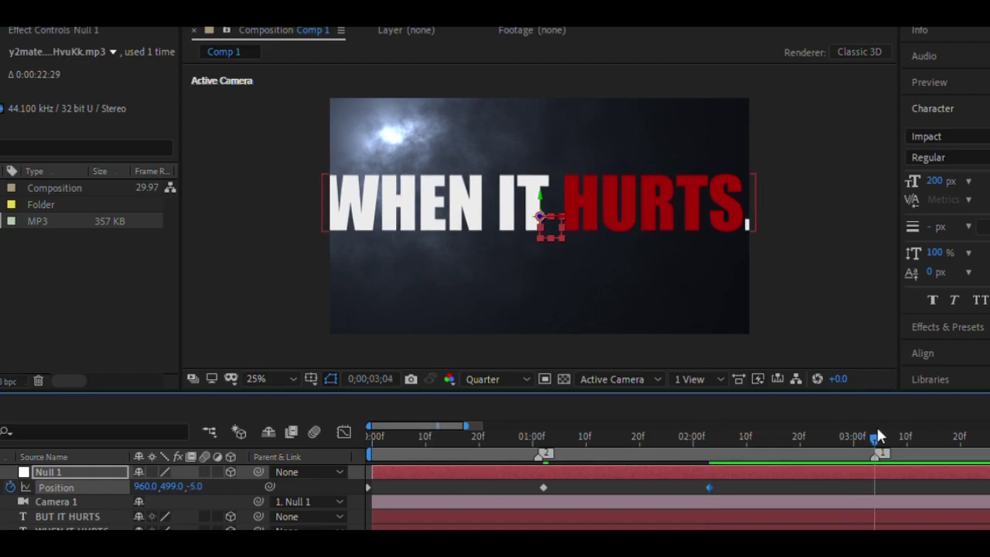
{"action": "left_click", "coordinate": [192, 486]}
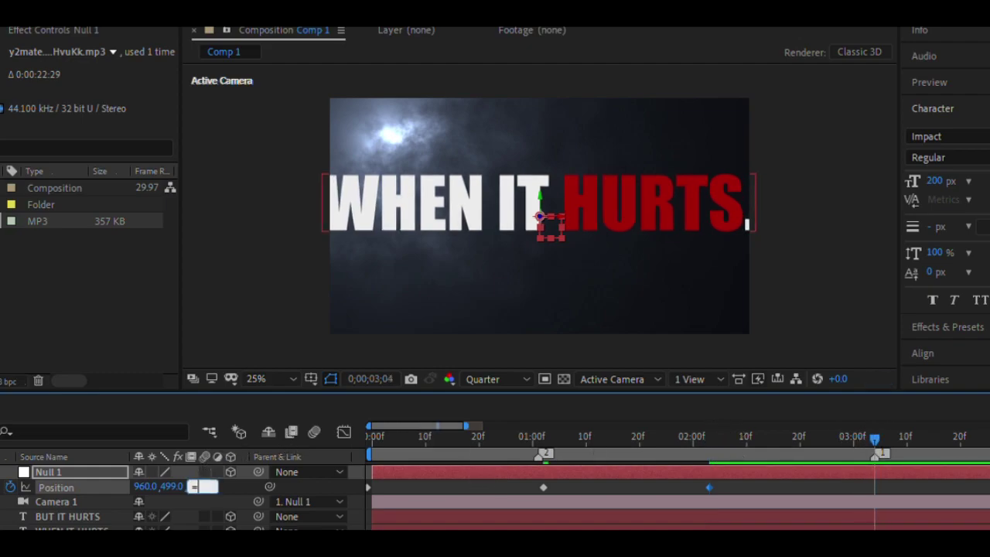
{"action": "type", "text": "-200"}
{"action": "key", "text": "Return"}
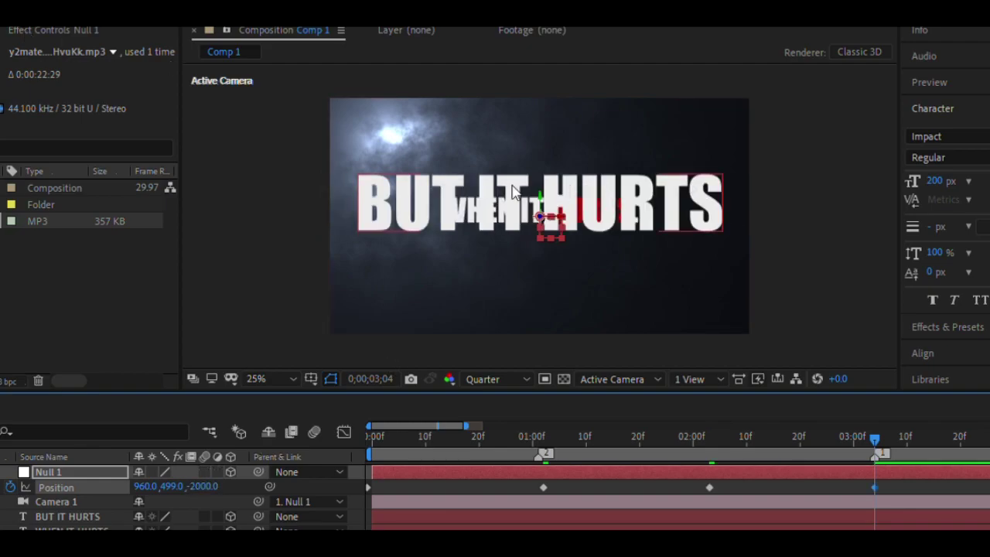
{"action": "left_click", "coordinate": [512, 192]}
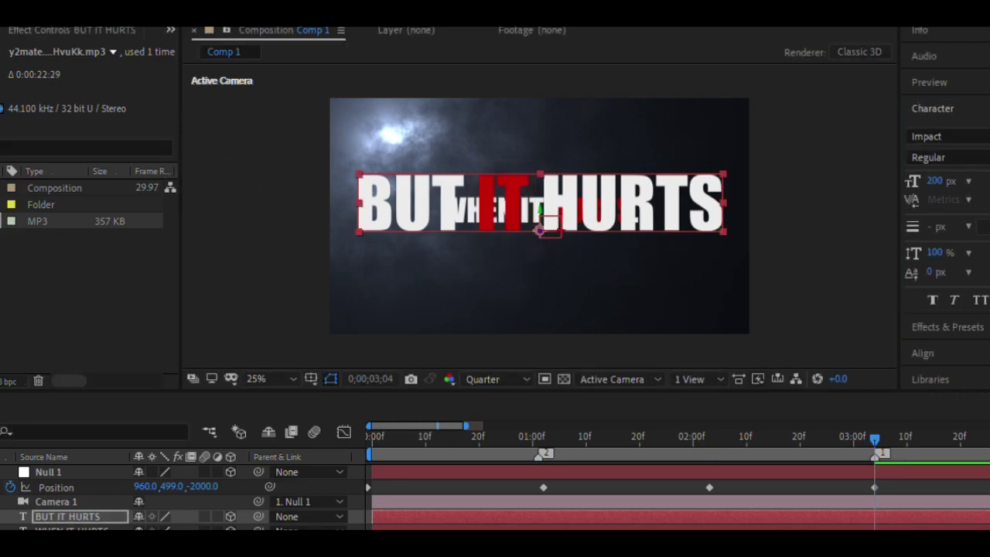
- Add two Null 1 Position keyframes near 4 seconds, nudging the camera in then back
{"action": "scroll", "coordinate": [520, 426], "scroll_direction": "down", "scroll_amount": 3}
{"action": "left_click_drag", "start_coordinate": [504, 438], "coordinate": [532, 437]}
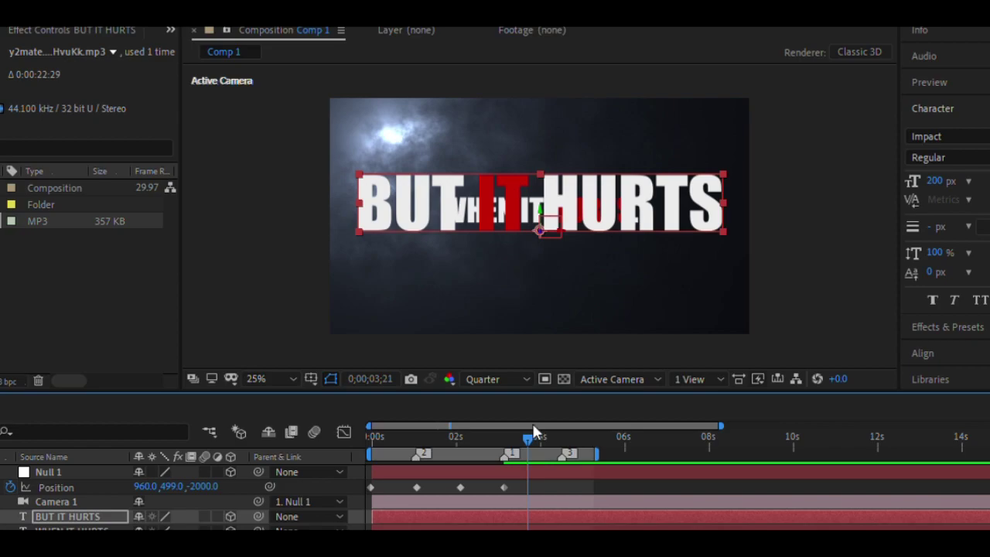
{"action": "left_click_drag", "start_coordinate": [219, 480], "coordinate": [544, 434]}
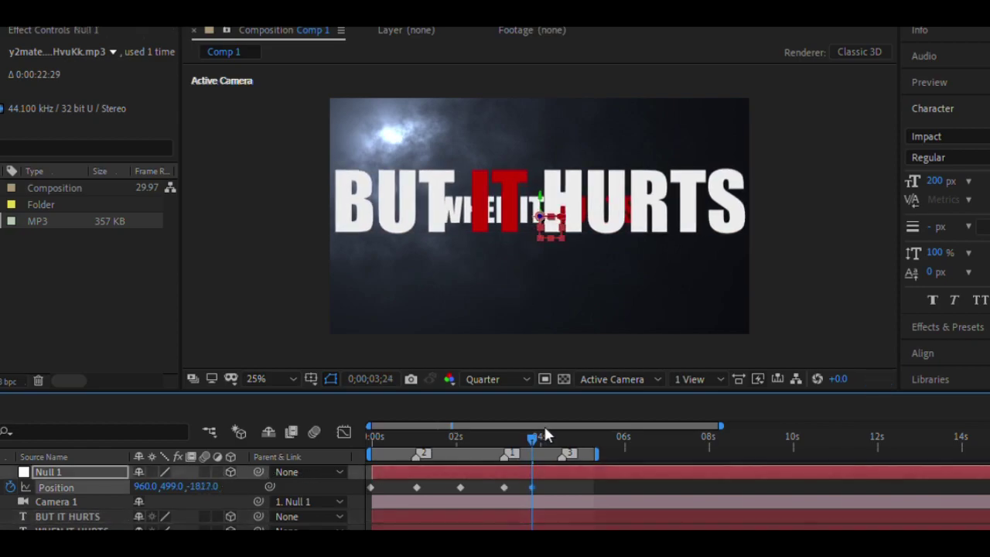
{"action": "left_click_drag", "start_coordinate": [568, 436], "coordinate": [561, 423]}
{"action": "left_click_drag", "start_coordinate": [203, 485], "coordinate": [58, 481]}
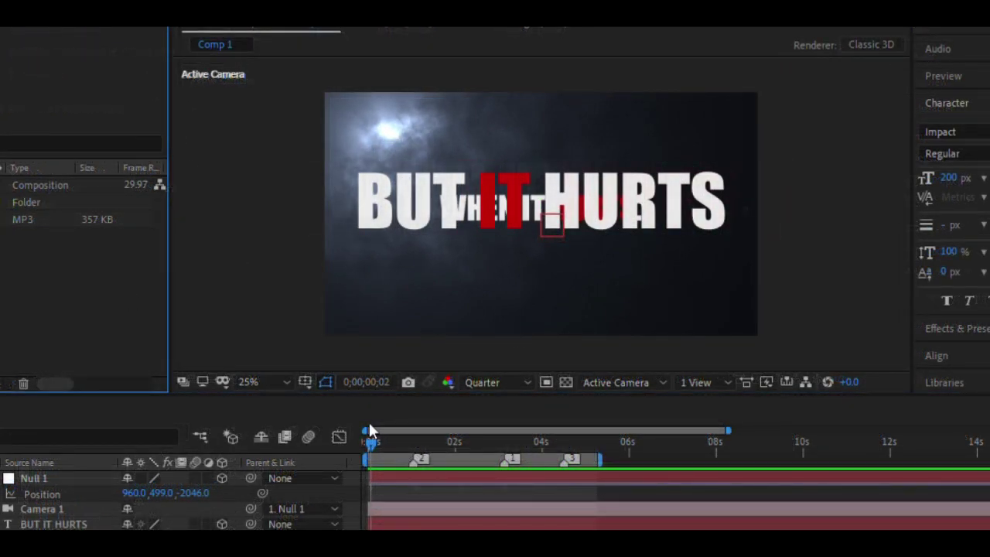
{"action": "left_click", "coordinate": [385, 434]}
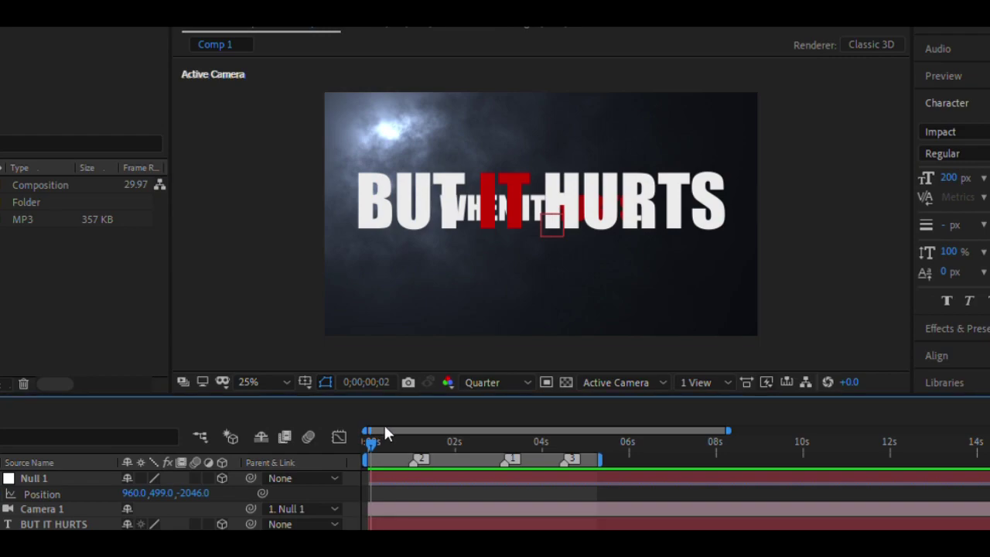
{"action": "left_click_drag", "start_coordinate": [399, 428], "coordinate": [412, 428]}
- Review Null 1's Position keyframes from the start, then select a text layer to animate
{"action": "left_click", "coordinate": [83, 477]}
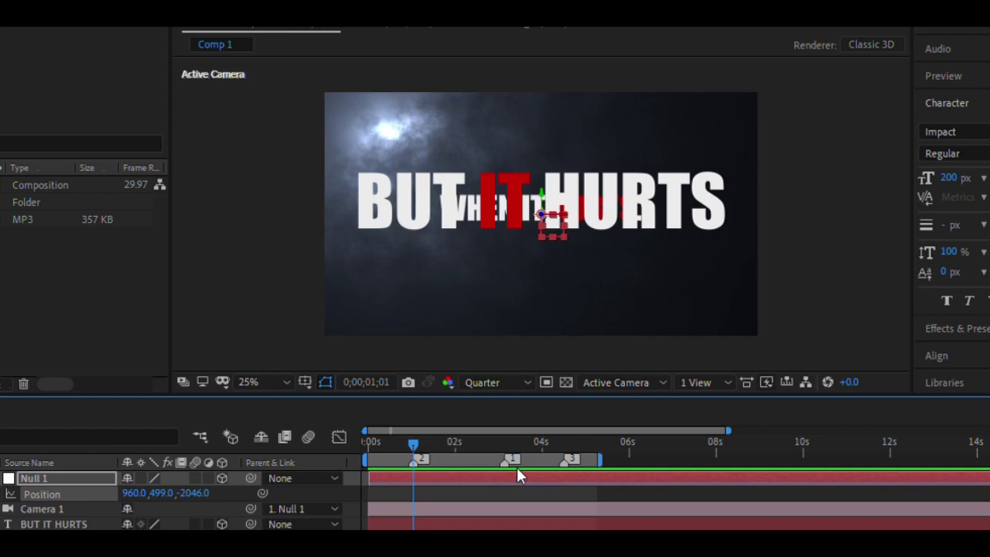
{"action": "key", "text": "Home"}
{"action": "left_click", "coordinate": [370, 433]}
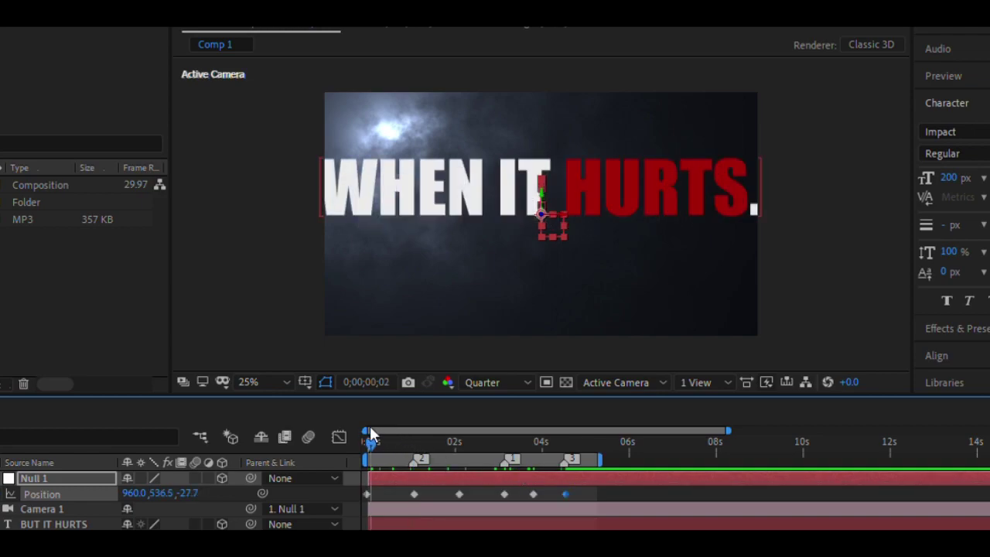
{"action": "left_click_drag", "start_coordinate": [399, 438], "coordinate": [379, 437]}
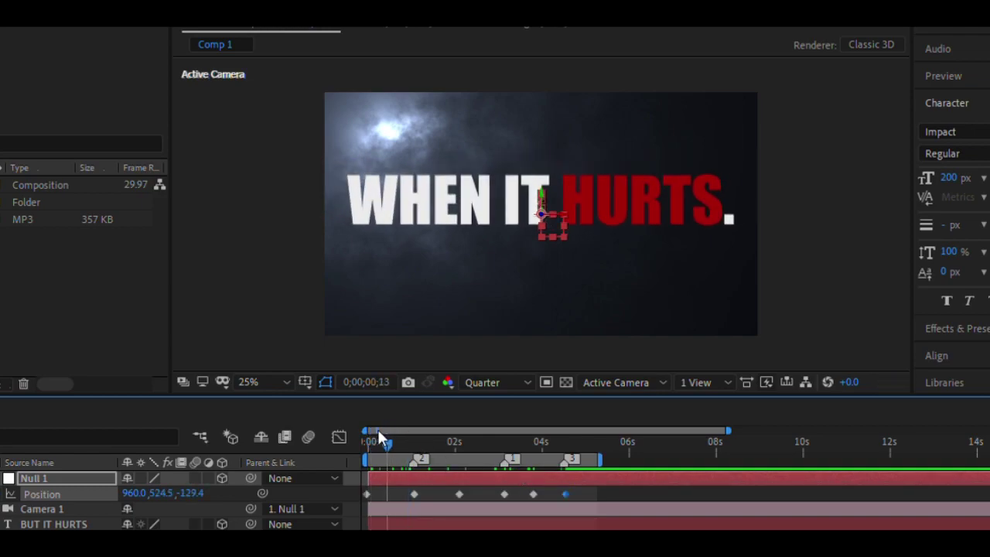
{"action": "left_click", "coordinate": [68, 524]}
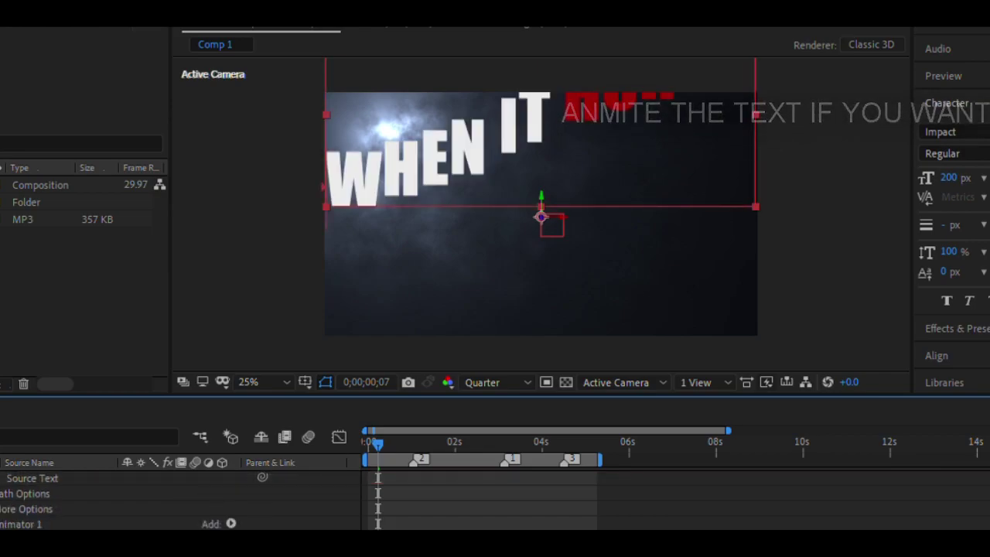
- Preview the BUT IT HURTS letter entrance and push its letters out of frame to the left
{"action": "scroll", "coordinate": [178, 501], "scroll_direction": "down", "scroll_amount": 1}
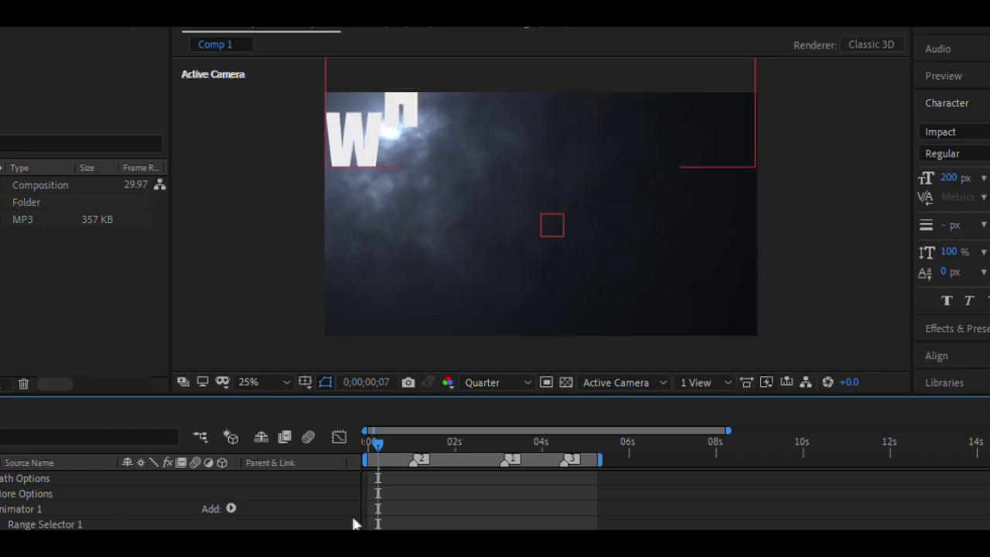
{"action": "scroll", "coordinate": [232, 503], "scroll_direction": "up", "scroll_amount": 1}
{"action": "left_click_drag", "start_coordinate": [377, 441], "coordinate": [506, 426]}
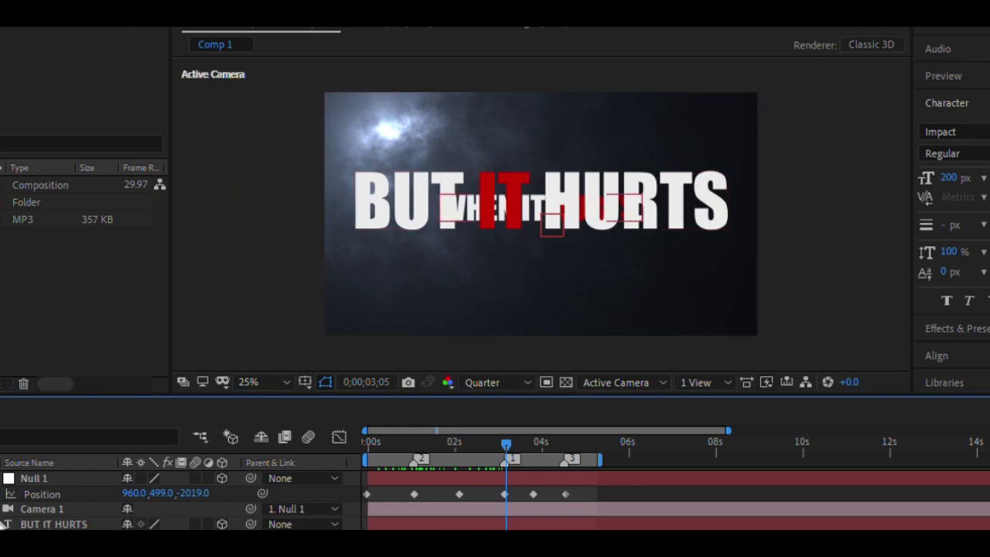
{"action": "scroll", "coordinate": [75, 512], "scroll_direction": "down", "scroll_amount": 1}
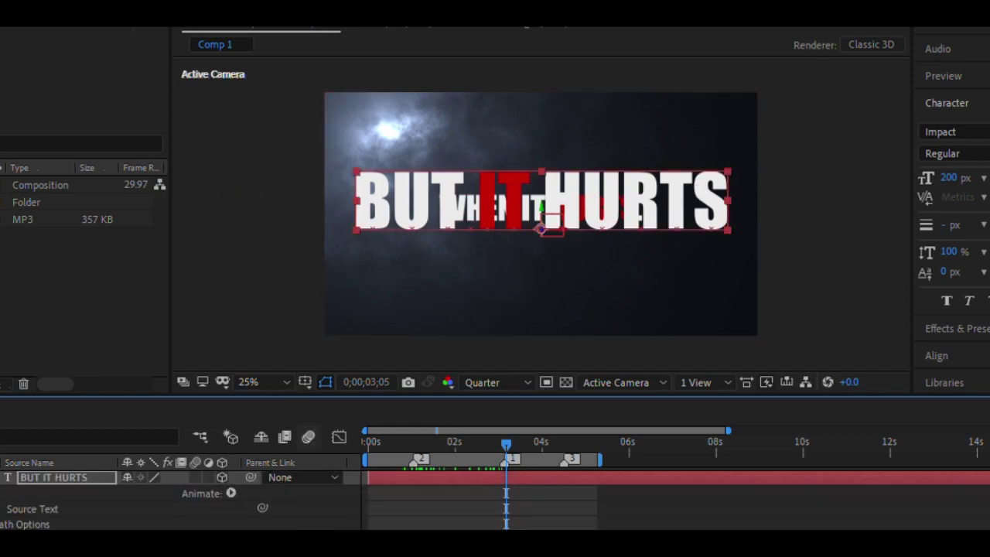
{"action": "left_click_drag", "start_coordinate": [371, 193], "coordinate": [62, 193]}
{"action": "mouse_move", "coordinate": [371, 199]}
{"action": "left_mouse_down"}
{"action": "mouse_move", "coordinate": [270, 200]}
{"action": "mouse_move", "coordinate": [337, 200]}
{"action": "left_mouse_up"}
- Slide the BUT IT HURTS layer bar so it starts around 2 seconds
{"action": "scroll", "coordinate": [76, 503], "scroll_direction": "down", "scroll_amount": 1}
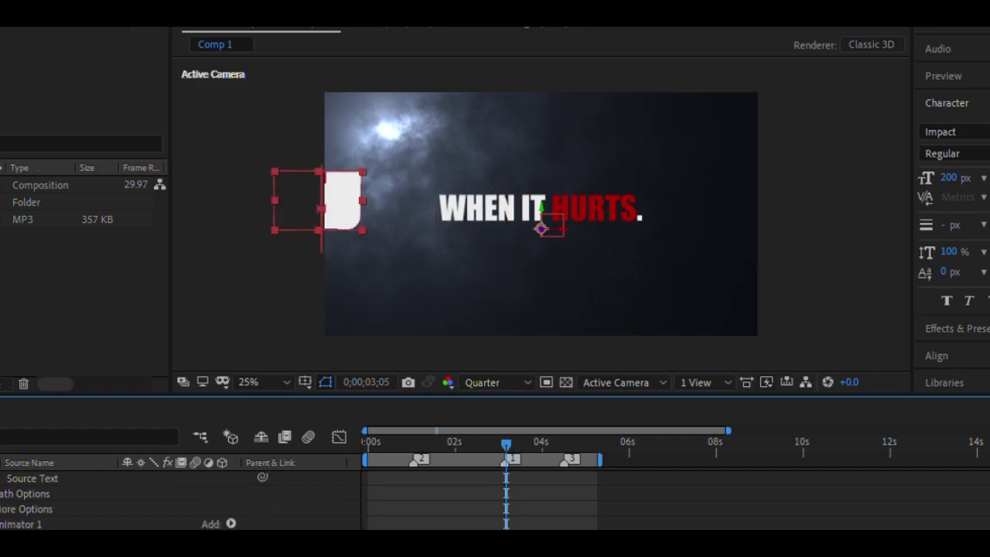
{"action": "scroll", "coordinate": [77, 501], "scroll_direction": "down", "scroll_amount": 1}
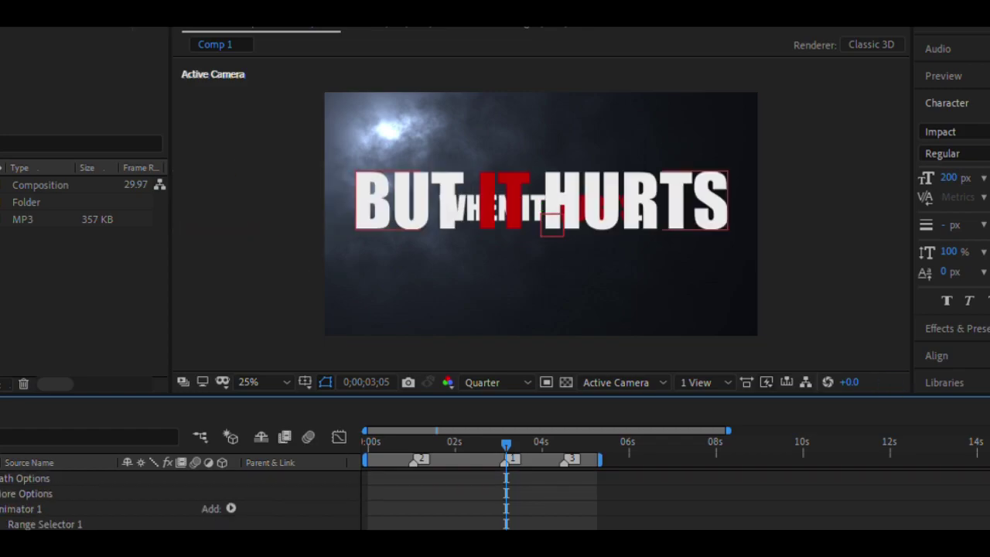
{"action": "left_click_drag", "start_coordinate": [470, 430], "coordinate": [495, 434]}
{"action": "scroll", "coordinate": [495, 502], "scroll_direction": "up", "scroll_amount": 5}
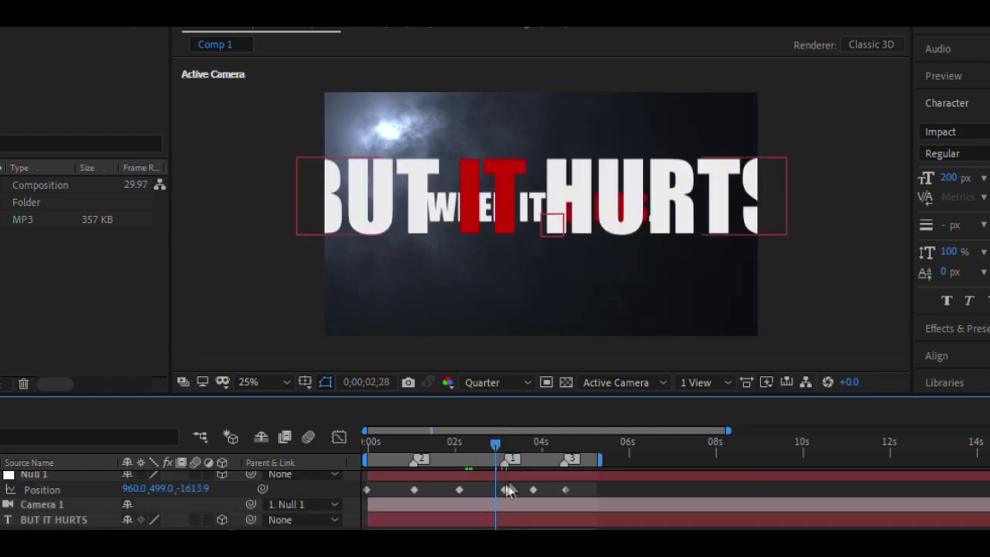
{"action": "left_click", "coordinate": [464, 515]}
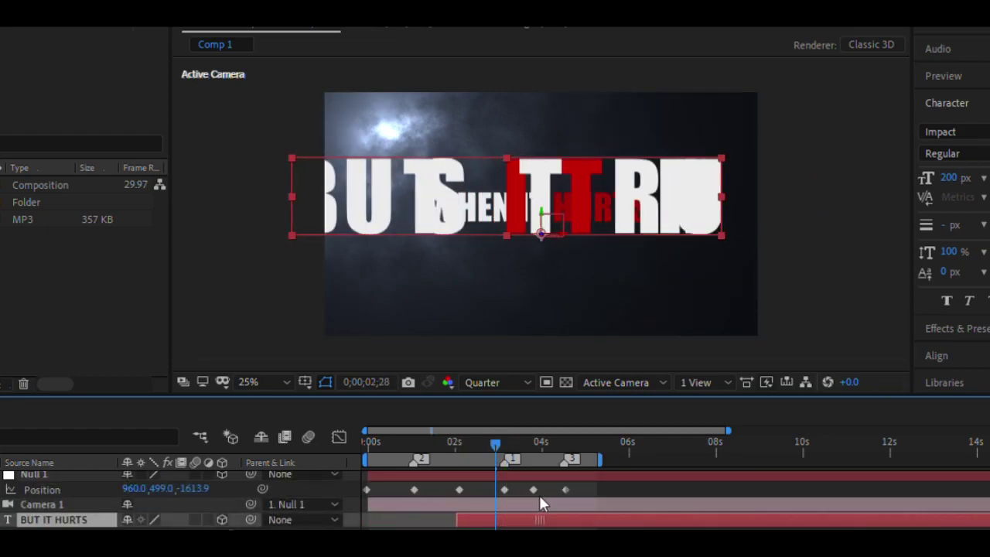
{"action": "mouse_move", "coordinate": [496, 442]}
{"action": "left_mouse_down"}
{"action": "mouse_move", "coordinate": [487, 441]}
{"action": "mouse_move", "coordinate": [540, 443]}
{"action": "left_mouse_up"}
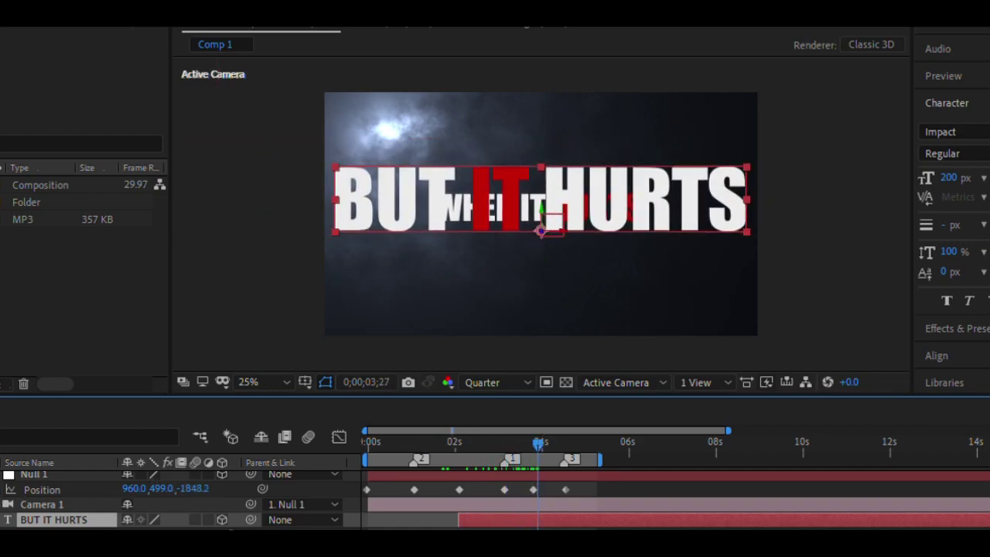
- Select WHEN IT HURTS, then expand and collapse the WHEN IT HURTS 2 text properties
{"action": "scroll", "coordinate": [62, 526], "scroll_direction": "up", "scroll_amount": 1}
{"action": "left_click", "coordinate": [62, 529]}
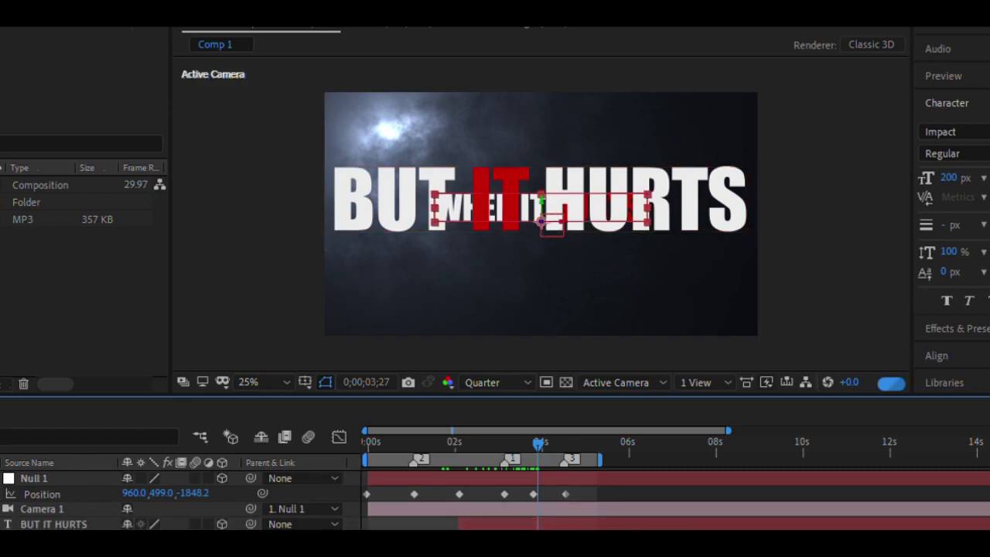
{"action": "scroll", "coordinate": [61, 503], "scroll_direction": "down", "scroll_amount": 4}
{"action": "left_click", "coordinate": [12, 493]}
{"action": "left_click", "coordinate": [3, 494]}
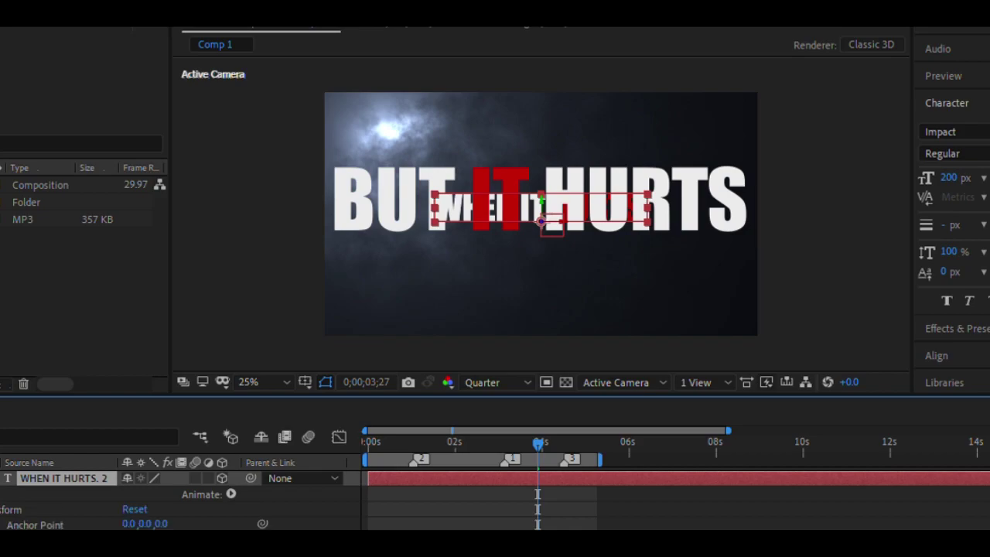
- Select BUT IT HURTS, then select and deselect the small SO GOOD text in the viewer
{"action": "scroll", "coordinate": [4, 495], "scroll_direction": "up", "scroll_amount": 3}
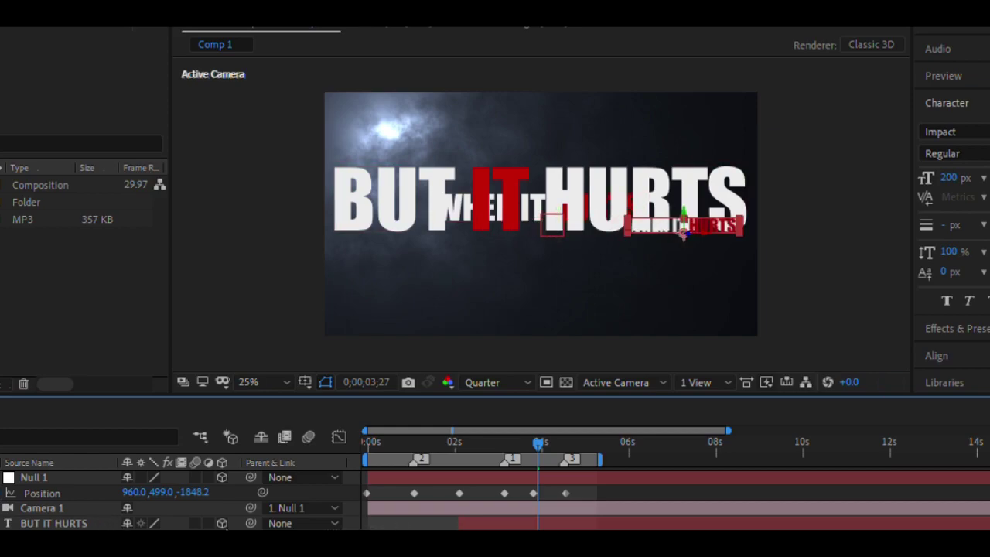
{"action": "left_click", "coordinate": [52, 524]}
{"action": "left_click", "coordinate": [683, 246]}
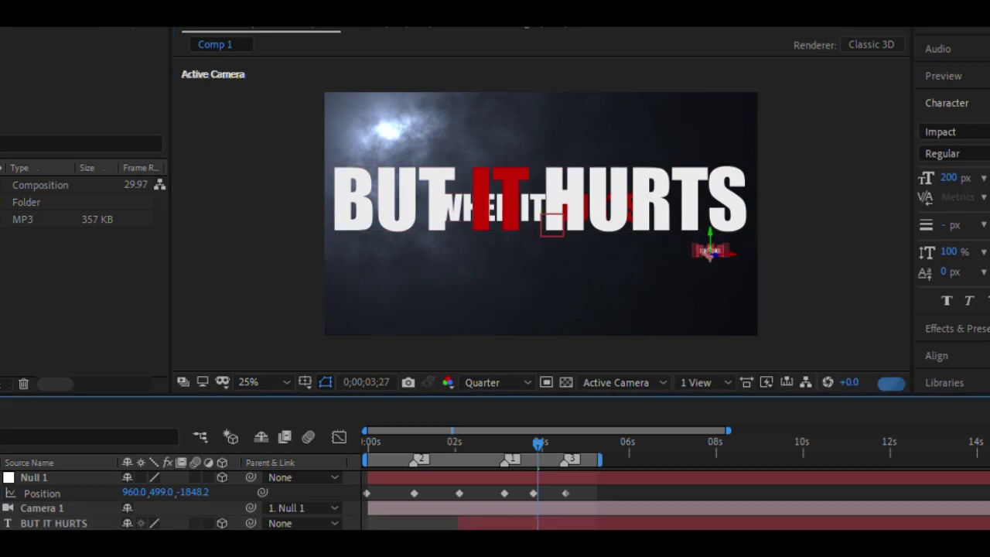
{"action": "left_click", "coordinate": [506, 525]}
{"action": "scroll", "coordinate": [232, 502], "scroll_direction": "down", "scroll_amount": 3}
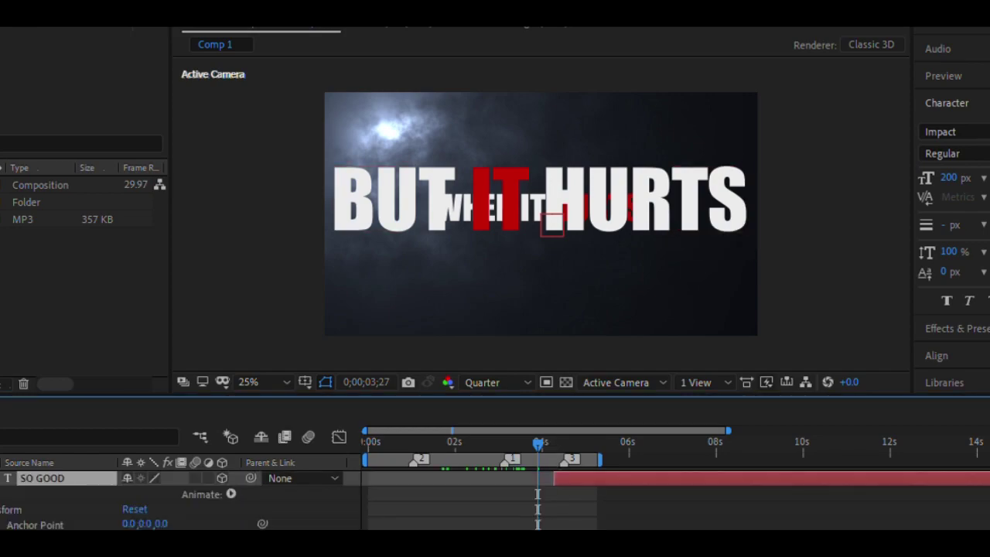
- Rename the SO GOOD layer, jump to 4;12 where it begins, and collapse Null 1's position
{"action": "key", "text": "Return"}
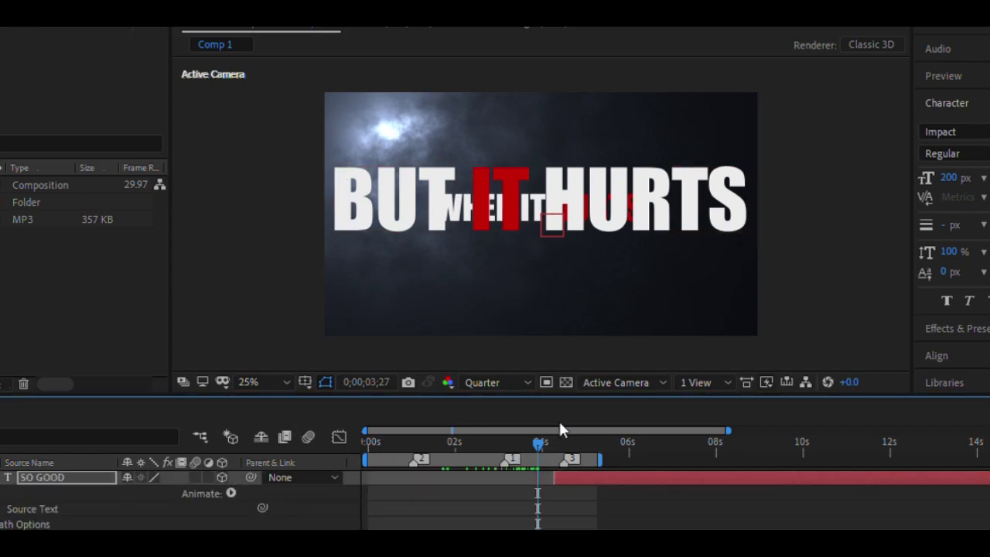
{"action": "left_click", "coordinate": [561, 434]}
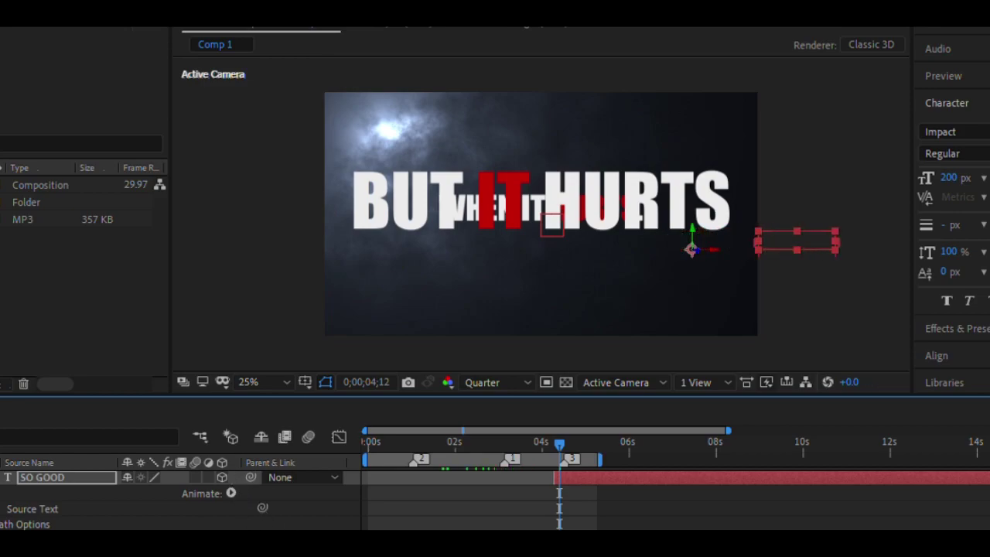
{"action": "scroll", "coordinate": [178, 503], "scroll_direction": "down", "scroll_amount": 2}
{"action": "scroll", "coordinate": [178, 503], "scroll_direction": "down", "scroll_amount": 1}
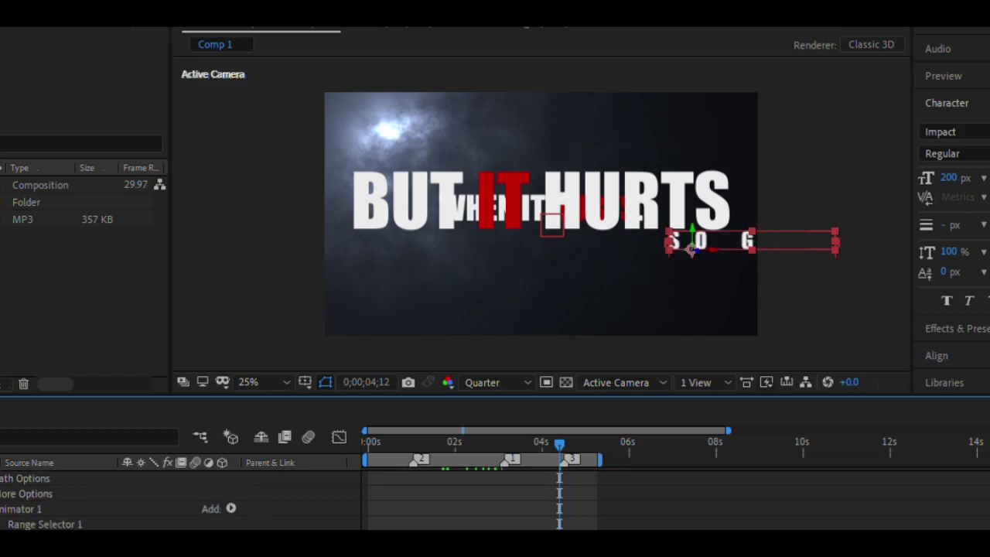
{"action": "left_click", "coordinate": [403, 495]}
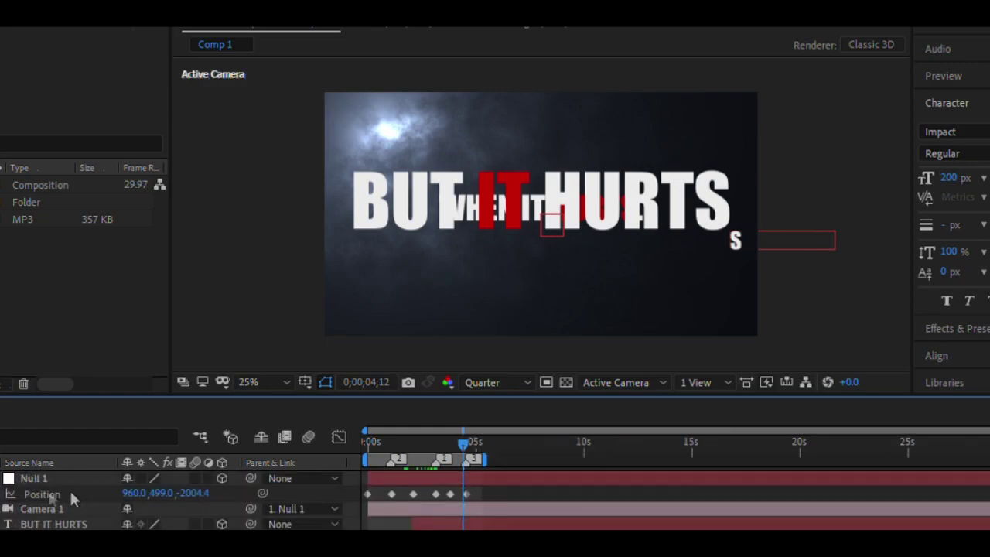
{"action": "key", "text": "p"}
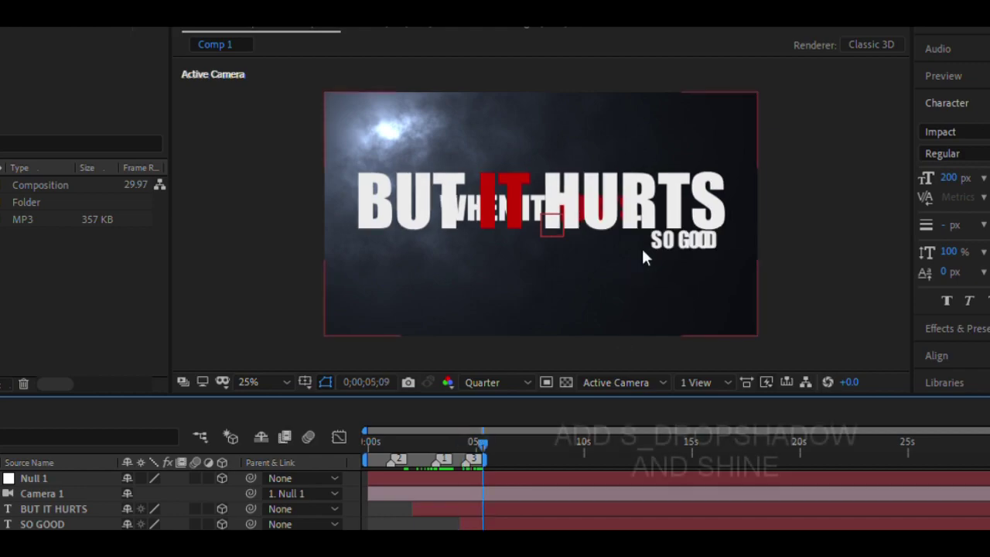
{"action": "left_click", "coordinate": [269, 256]}
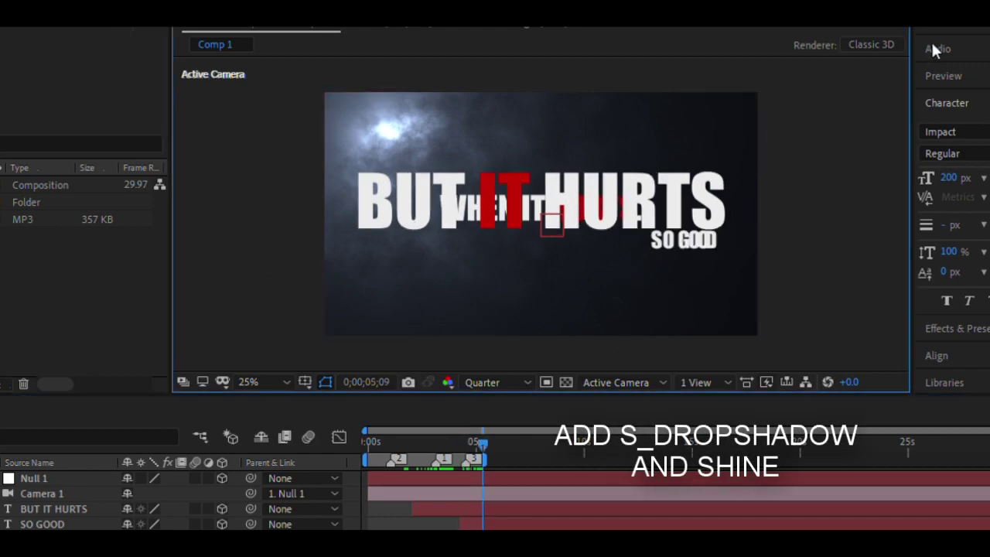
- Apply Sapphire S_DropShadow and Trapcode Shine to the BUT IT HURTS layer
{"action": "left_click", "coordinate": [969, 102]}
{"action": "left_click", "coordinate": [978, 130]}
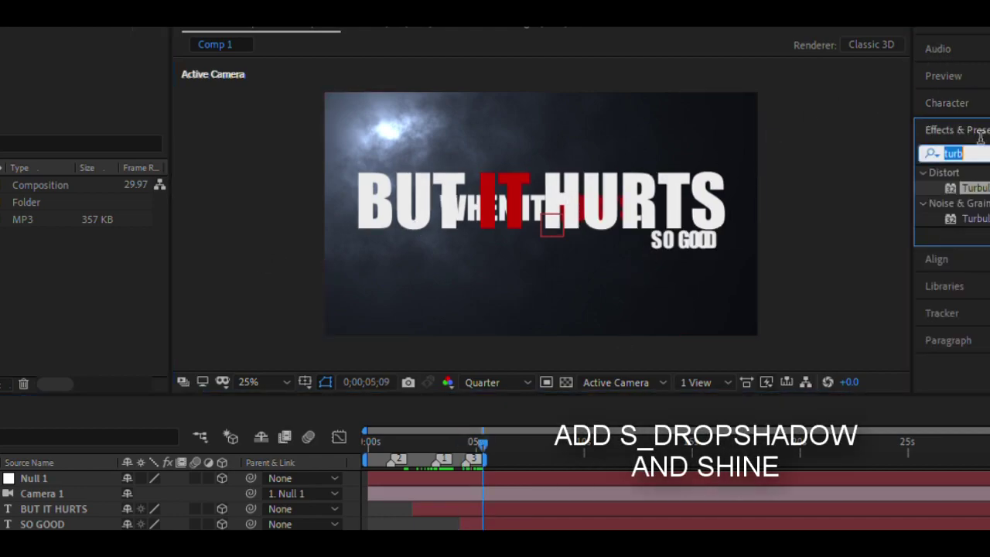
{"action": "type", "text": "dropshad"}
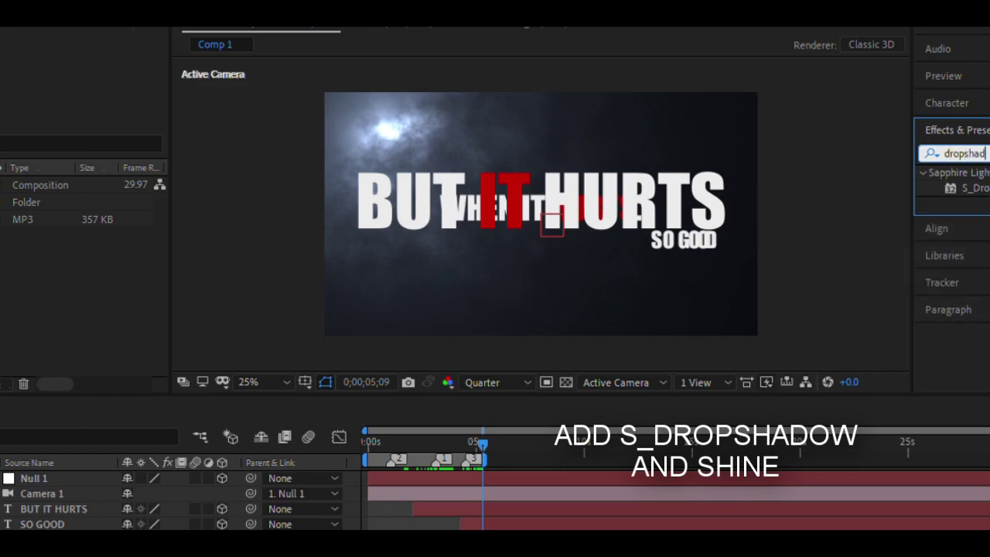
{"action": "left_click_drag", "start_coordinate": [986, 195], "coordinate": [437, 509]}
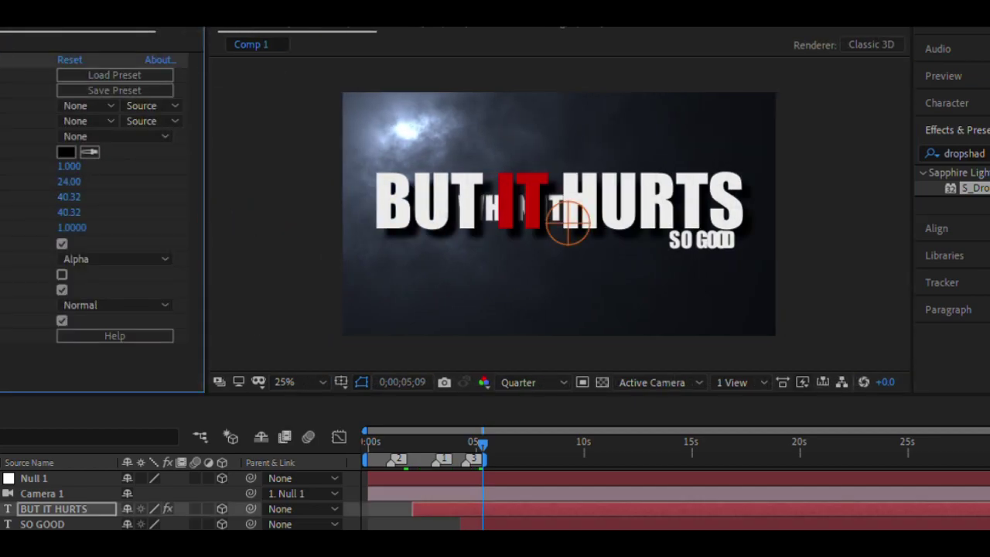
{"action": "type", "text": "shine"}
{"action": "mouse_move", "coordinate": [974, 188]}
{"action": "left_mouse_down"}
{"action": "mouse_move", "coordinate": [467, 492]}
{"action": "mouse_move", "coordinate": [467, 508]}
{"action": "left_mouse_up"}
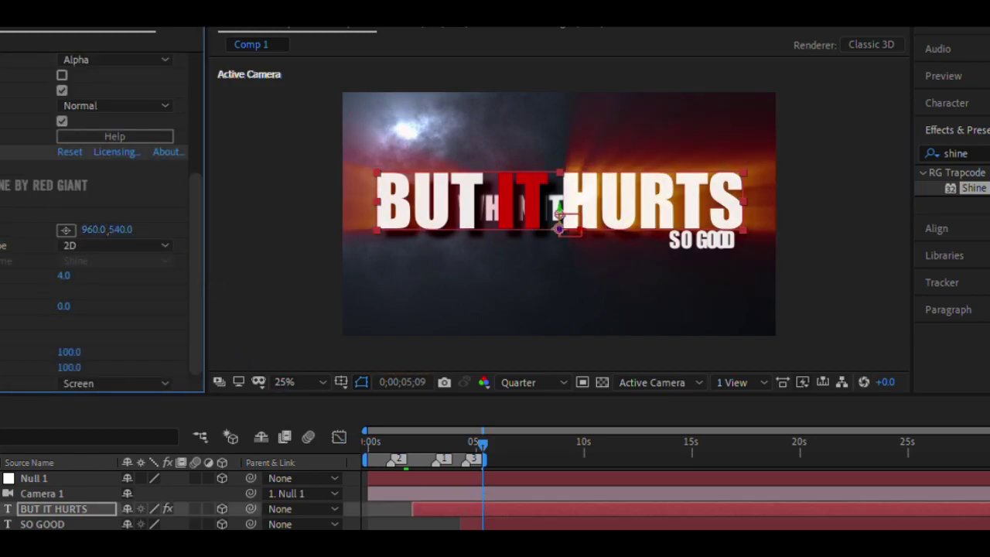
- Make the Shine rays plain white from a frame-centre source, shorter and slightly more intense
{"action": "scroll", "coordinate": [133, 266], "scroll_direction": "down", "scroll_amount": 2}
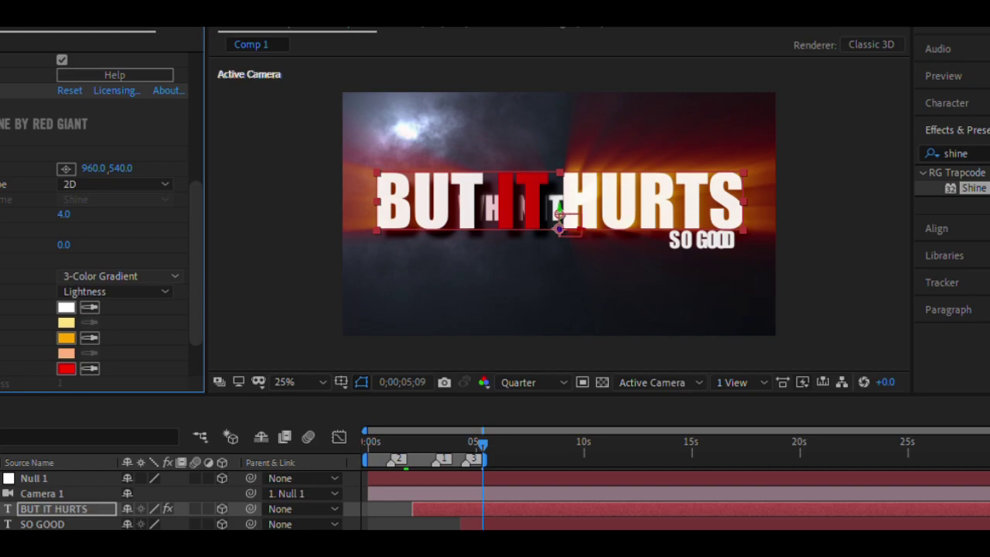
{"action": "left_click", "coordinate": [116, 276]}
{"action": "left_click", "coordinate": [108, 292]}
{"action": "left_click", "coordinate": [66, 229]}
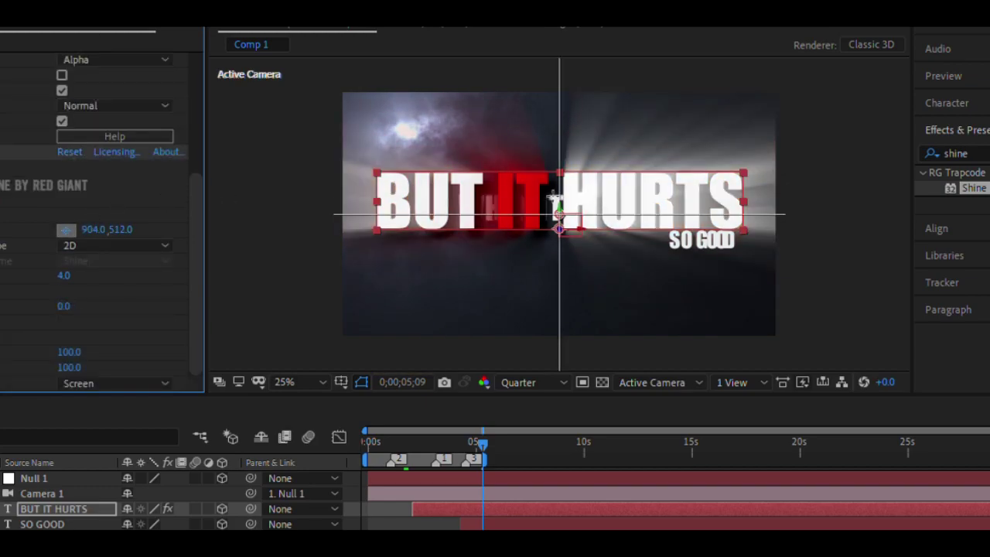
{"action": "left_click", "coordinate": [557, 209]}
{"action": "mouse_move", "coordinate": [65, 276]}
{"action": "left_mouse_down"}
{"action": "mouse_move", "coordinate": [53, 262]}
{"action": "mouse_move", "coordinate": [41, 266]}
{"action": "left_mouse_up"}
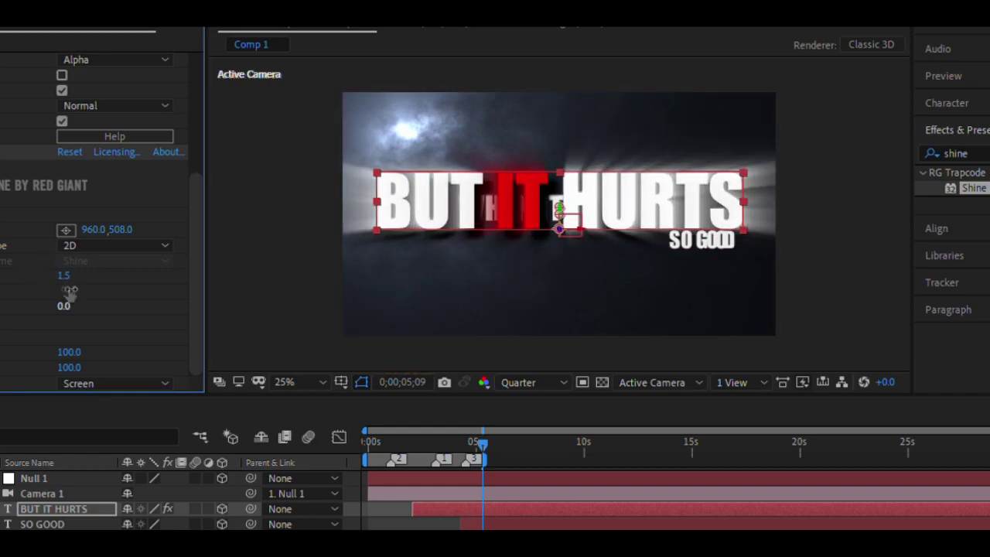
{"action": "left_click_drag", "start_coordinate": [73, 288], "coordinate": [71, 291]}
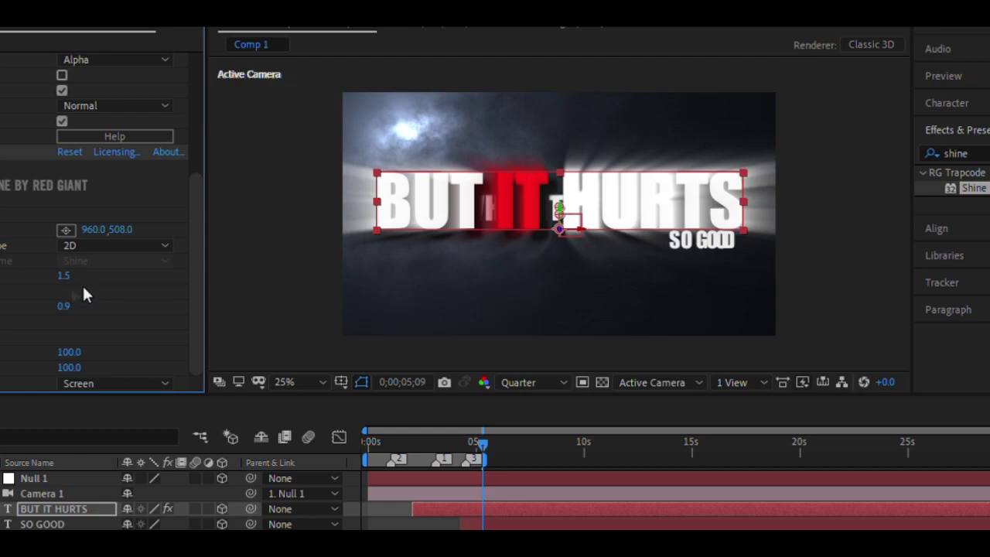
{"action": "left_click", "coordinate": [258, 261]}
{"action": "scroll", "coordinate": [101, 209], "scroll_direction": "up", "scroll_amount": 5}
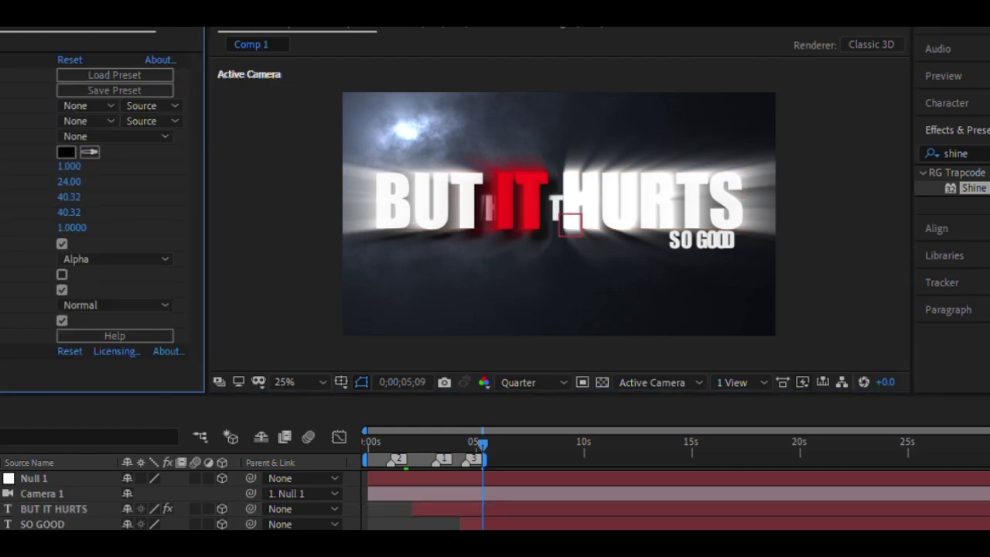
{"action": "left_click", "coordinate": [3, 60]}
- Select the SO GOOD layer and preview the title animation from the WHEN IT HURTS frame
{"action": "left_click", "coordinate": [567, 223]}
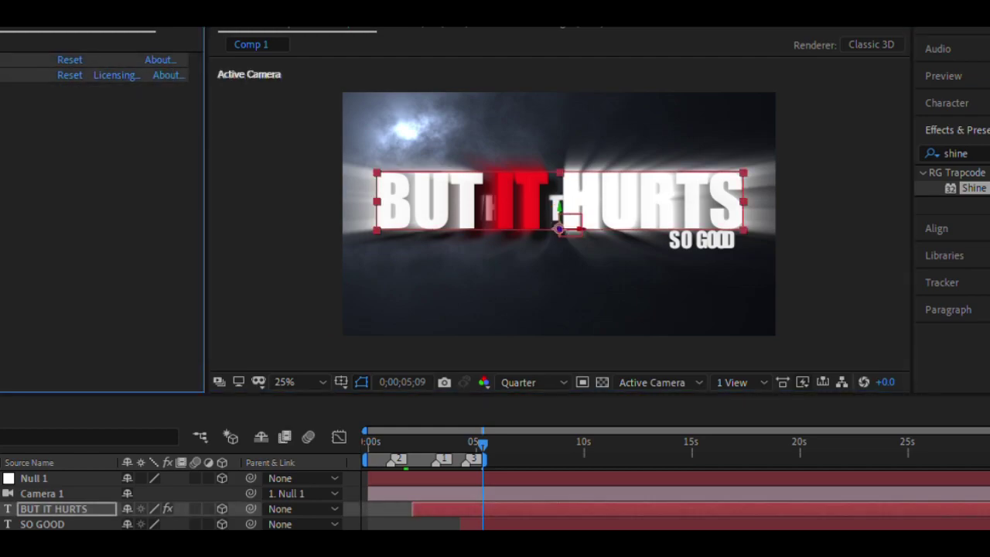
{"action": "left_click", "coordinate": [473, 505]}
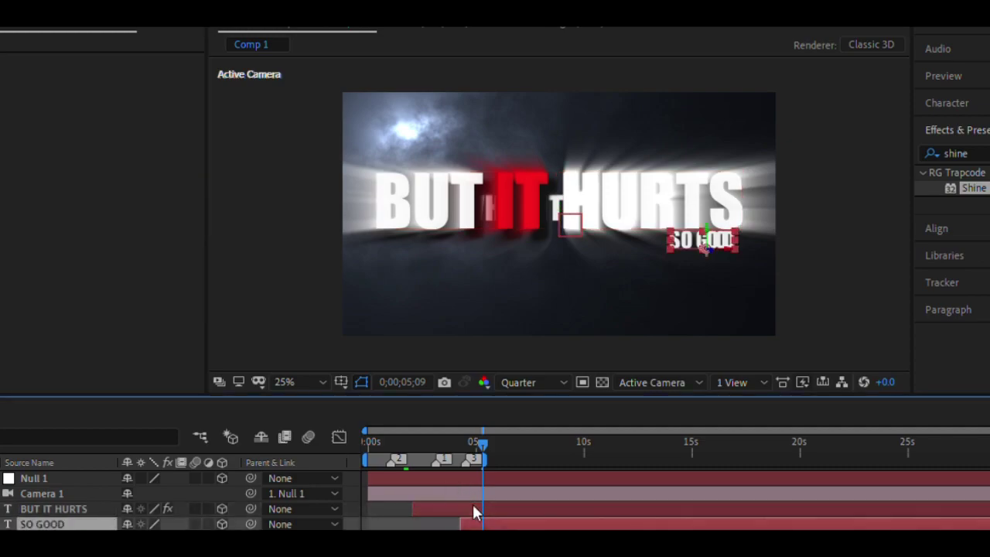
{"action": "left_click_drag", "start_coordinate": [479, 435], "coordinate": [388, 438]}
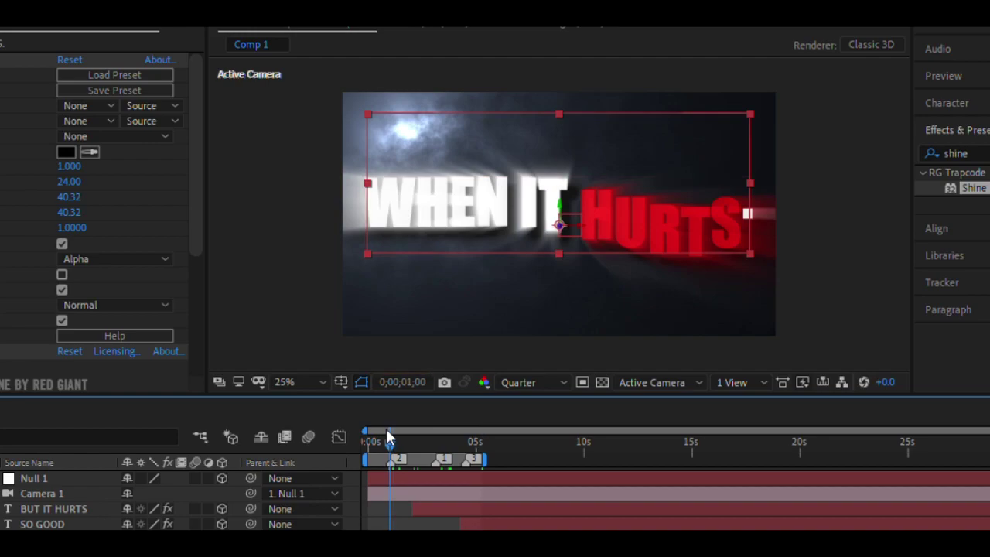
{"action": "key", "text": "space"}
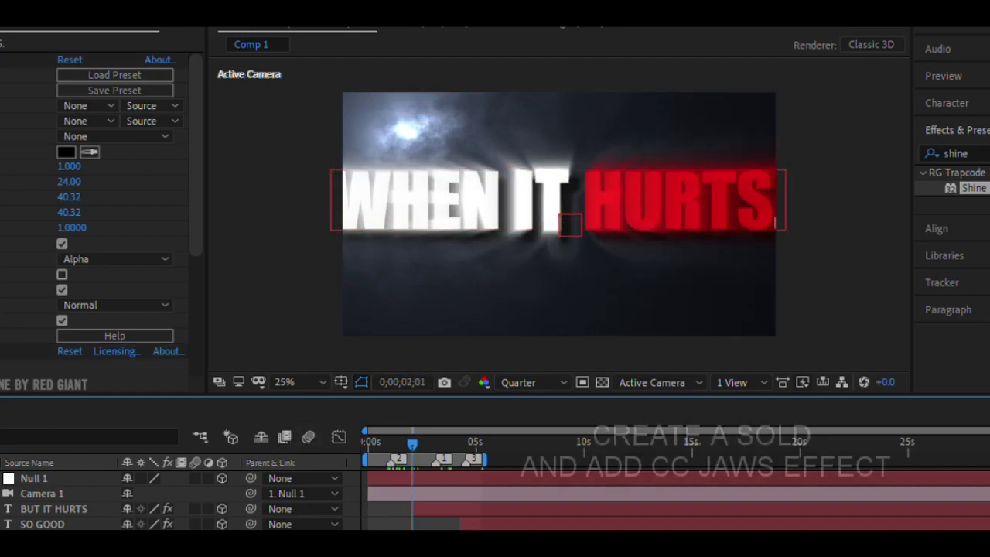
{"action": "left_click", "coordinate": [480, 435]}
- Trim every layer in the composition to end at 5 seconds
{"action": "key", "text": "ctrl+a"}
{"action": "key", "text": "alt+bracketright"}
{"action": "key", "text": "Home"}
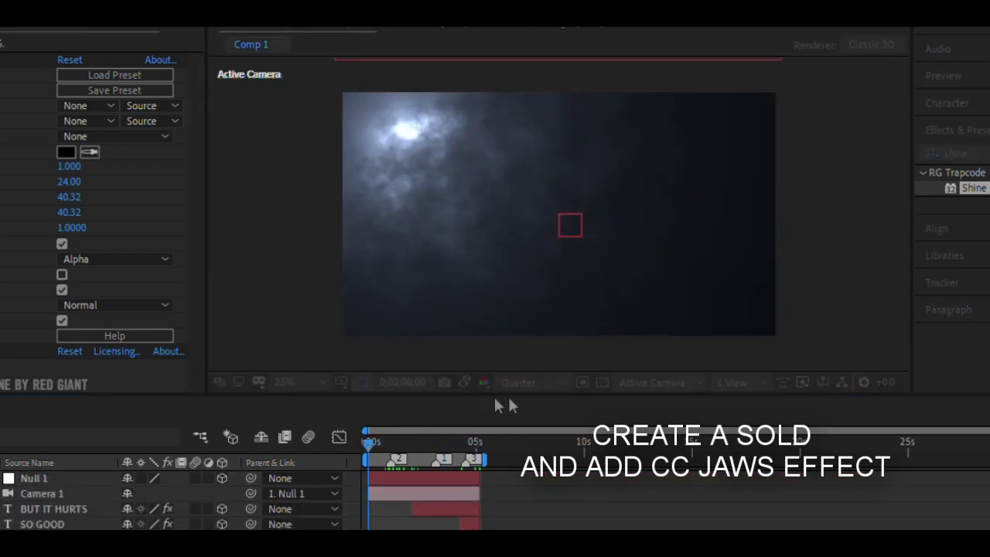
- Add a black solid with CC Jaws opened to 87% completion as letterbox bars
{"action": "key", "text": "ctrl+y"}
{"action": "key", "text": "Return"}
{"action": "type", "text": "cc jaw"}
{"action": "left_click_drag", "start_coordinate": [970, 188], "coordinate": [472, 469]}
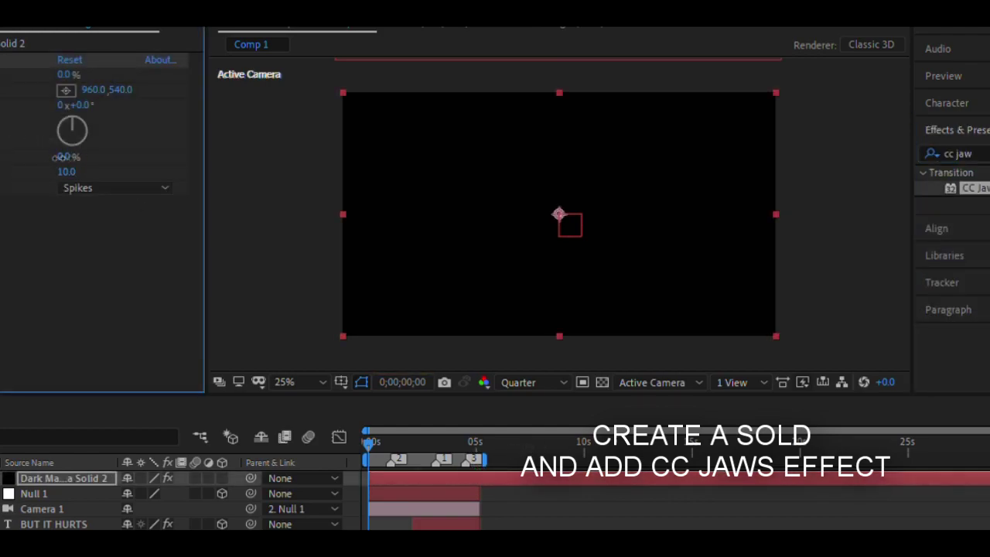
{"action": "left_click_drag", "start_coordinate": [68, 74], "coordinate": [235, 73]}
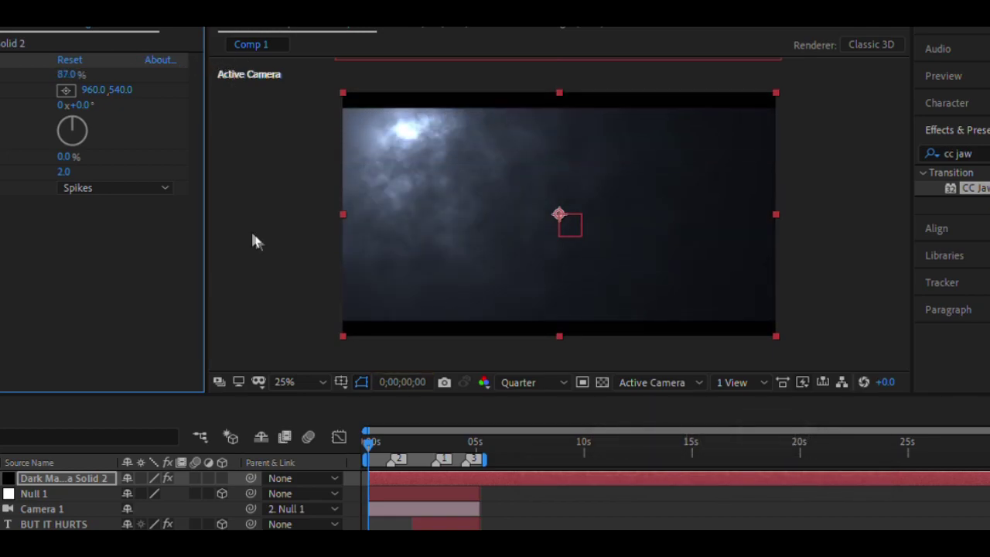
- Split the letterbox solid at 5 seconds and delete the part after it
{"action": "left_click", "coordinate": [481, 430]}
{"action": "key", "text": "ctrl+shift+d"}
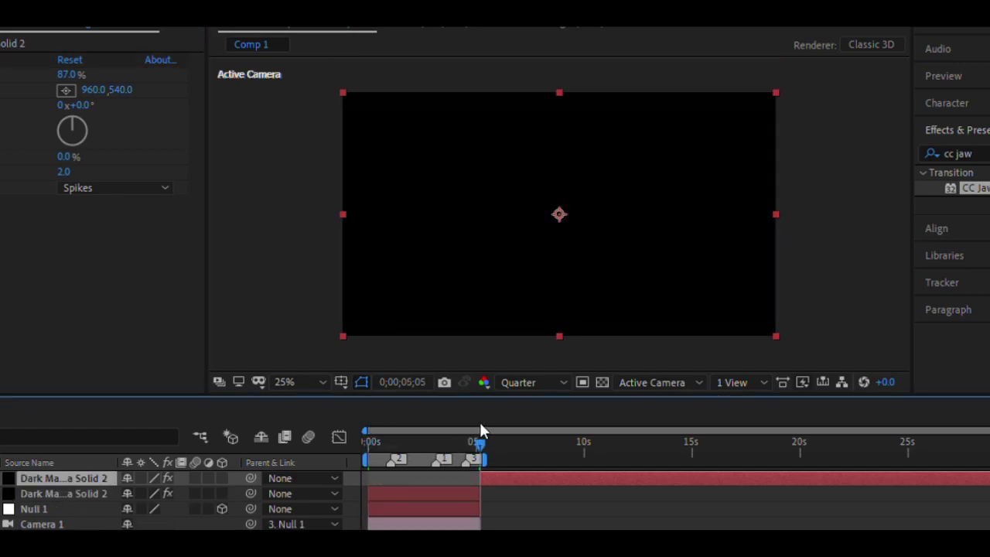
{"action": "key", "text": "Delete"}
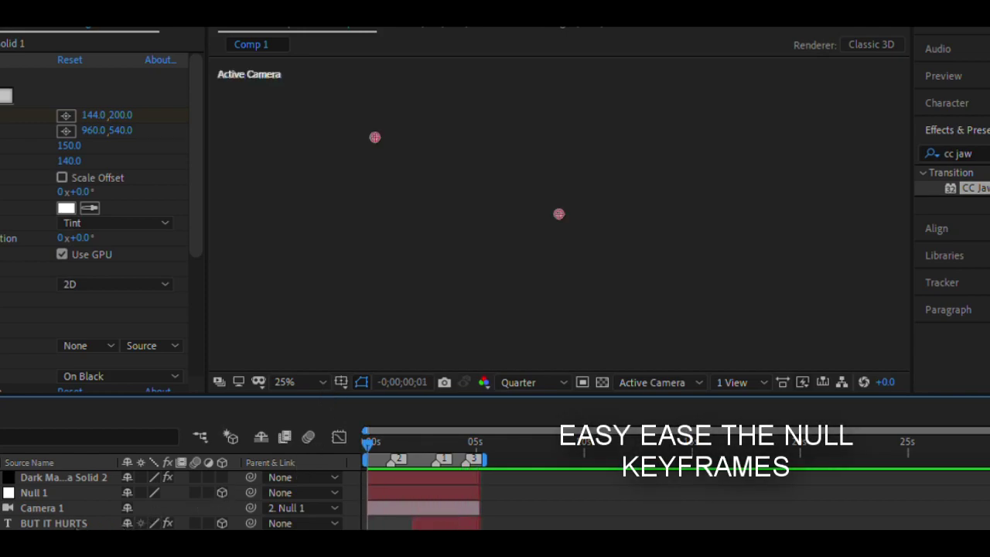
- Easy-ease Null 1's position keyframes, check their speed curve, and preview the glide
{"action": "left_click", "coordinate": [47, 493]}
{"action": "key", "text": "u"}
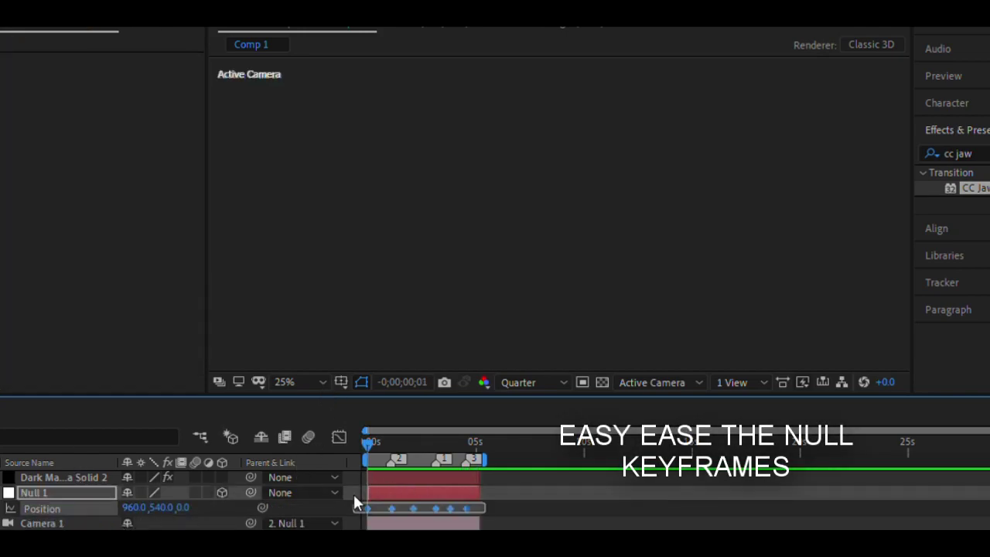
{"action": "left_click_drag", "start_coordinate": [368, 432], "coordinate": [393, 433]}
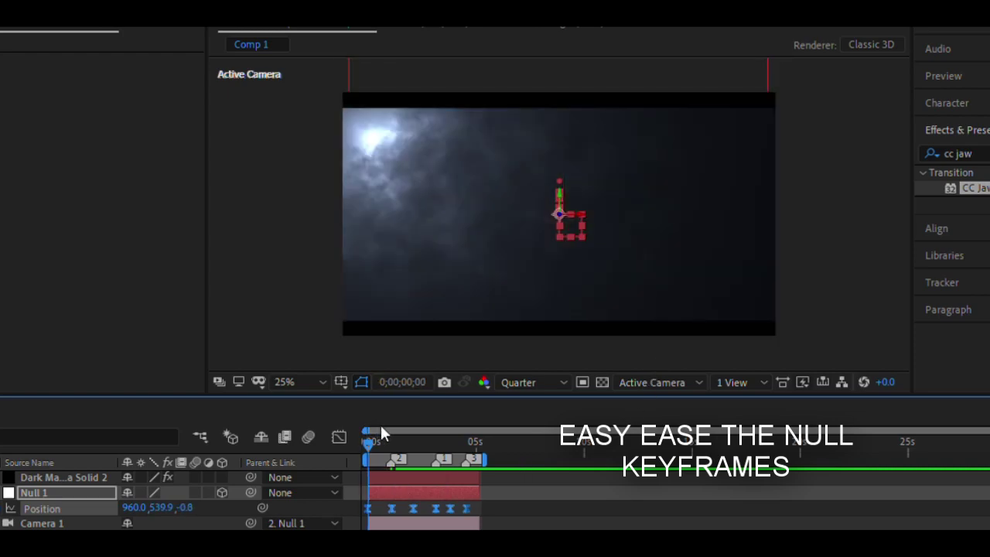
{"action": "left_click", "coordinate": [470, 489]}
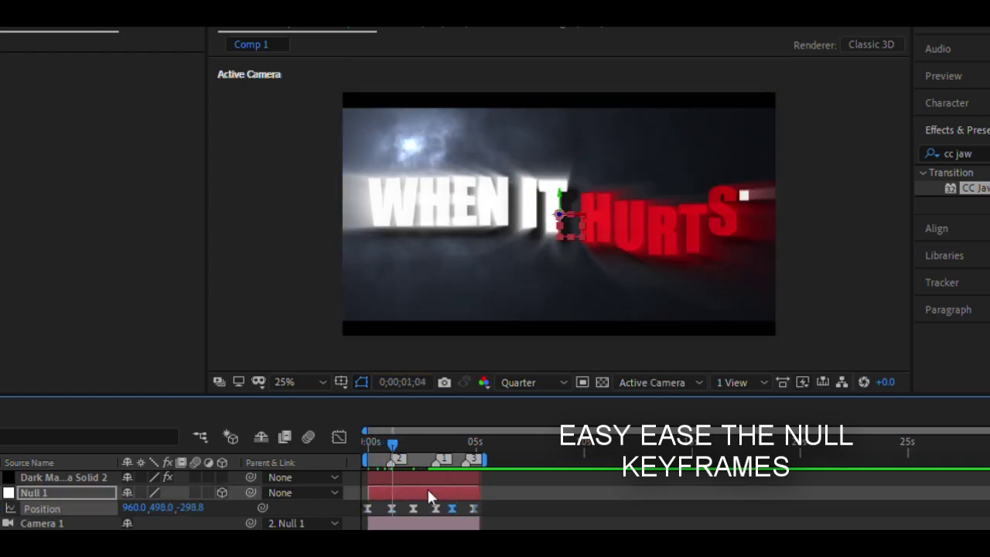
{"action": "left_click", "coordinate": [339, 437]}
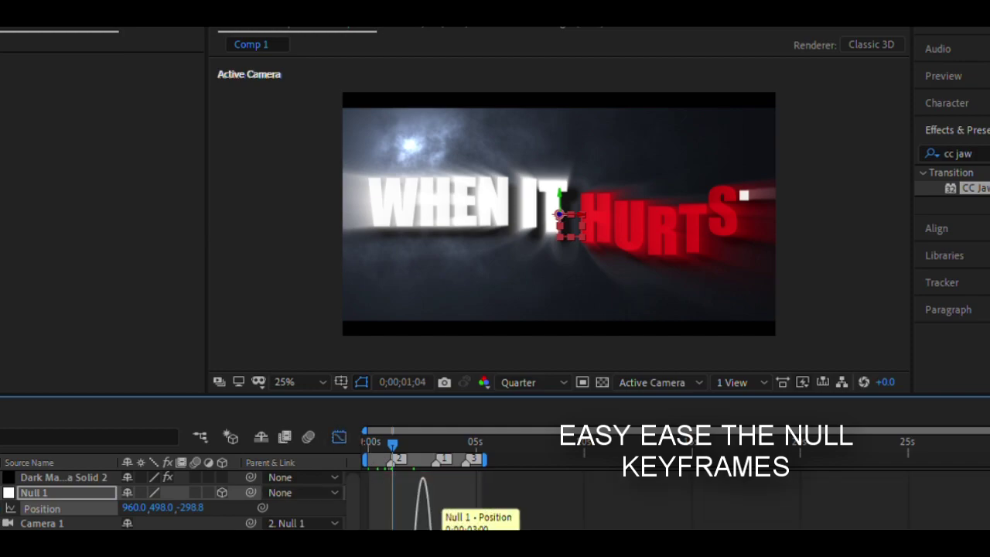
{"action": "key", "text": "space"}
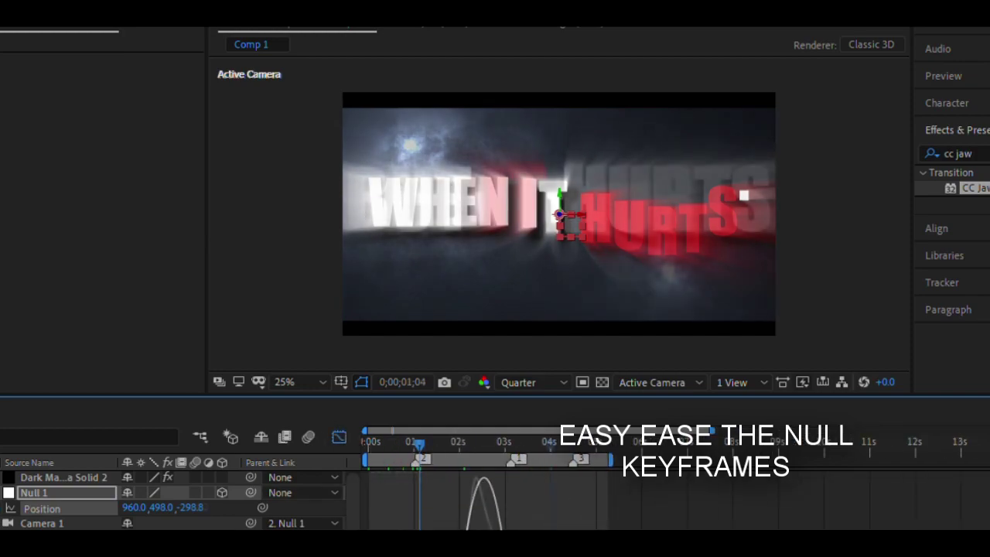
{"action": "left_click", "coordinate": [339, 437]}
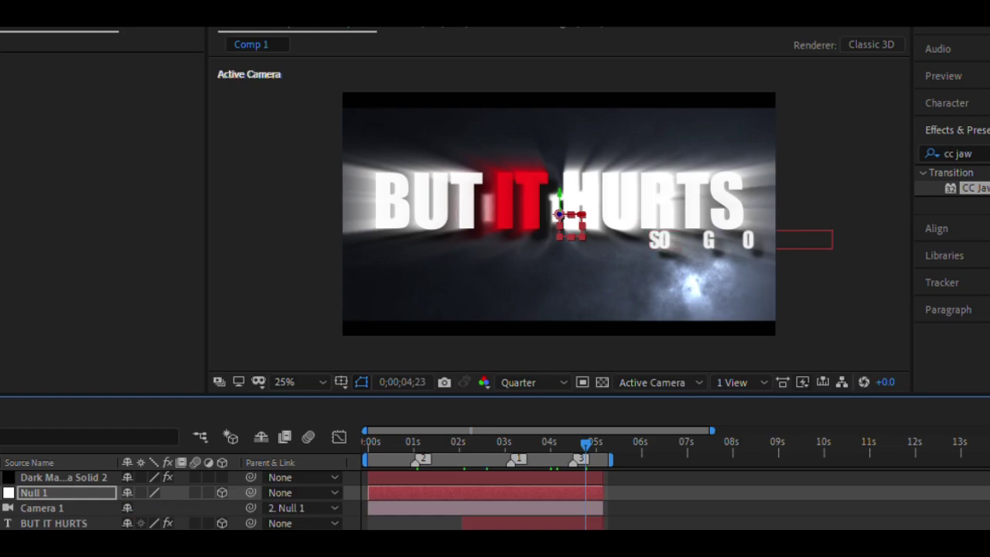
{"action": "key", "text": "ctrl+alt+y"}
- Place Adjustment Layer 1 directly beneath the black letterbox solid
{"action": "left_click_drag", "start_coordinate": [47, 492], "coordinate": [56, 464]}
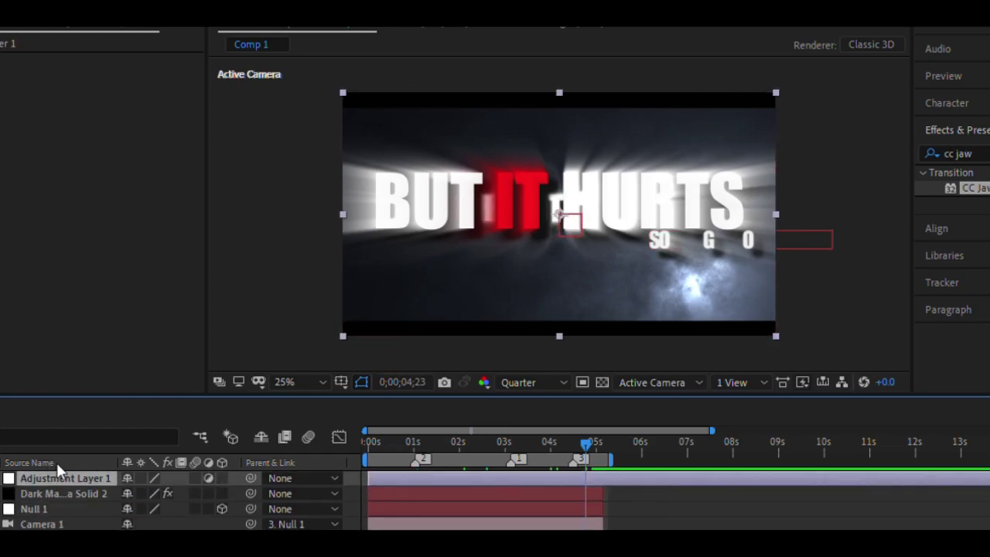
{"action": "left_click", "coordinate": [51, 493]}
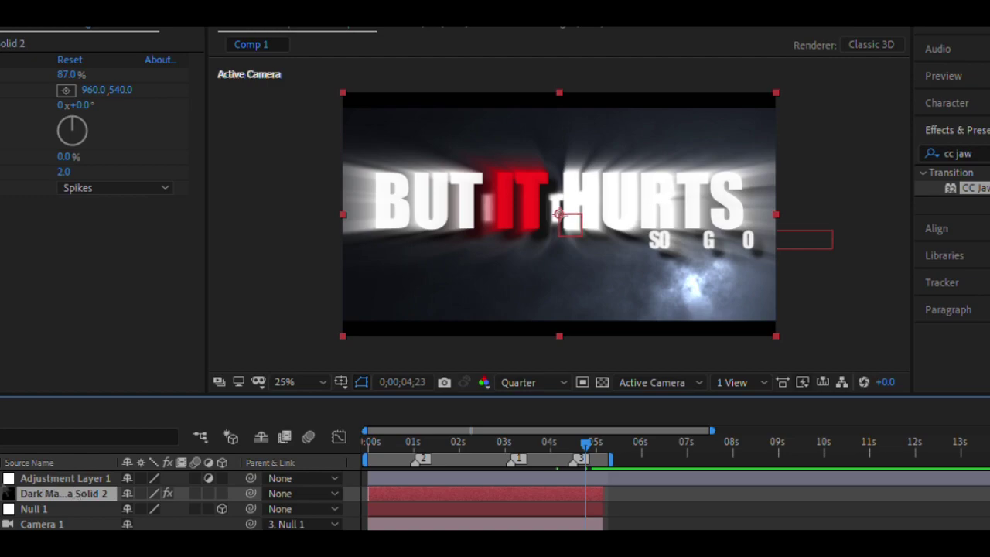
{"action": "left_click_drag", "start_coordinate": [65, 478], "coordinate": [64, 499]}
{"action": "left_click", "coordinate": [602, 429]}
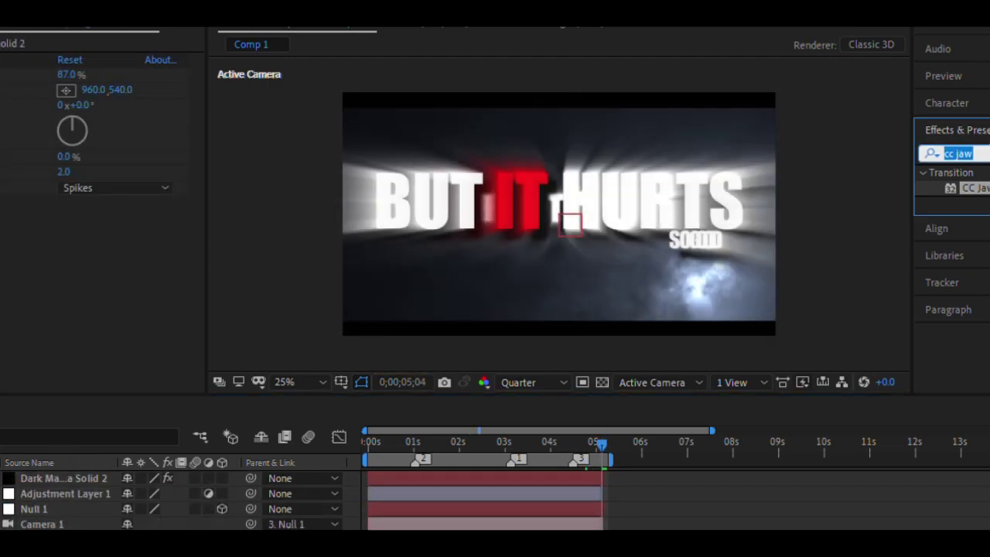
- Apply the wiggle preset with 3 wiggles per second and 40 pixels, then preview the shake
{"action": "type", "text": "wiggle"}
{"action": "left_click_drag", "start_coordinate": [981, 234], "coordinate": [533, 495]}
{"action": "left_click", "coordinate": [71, 75]}
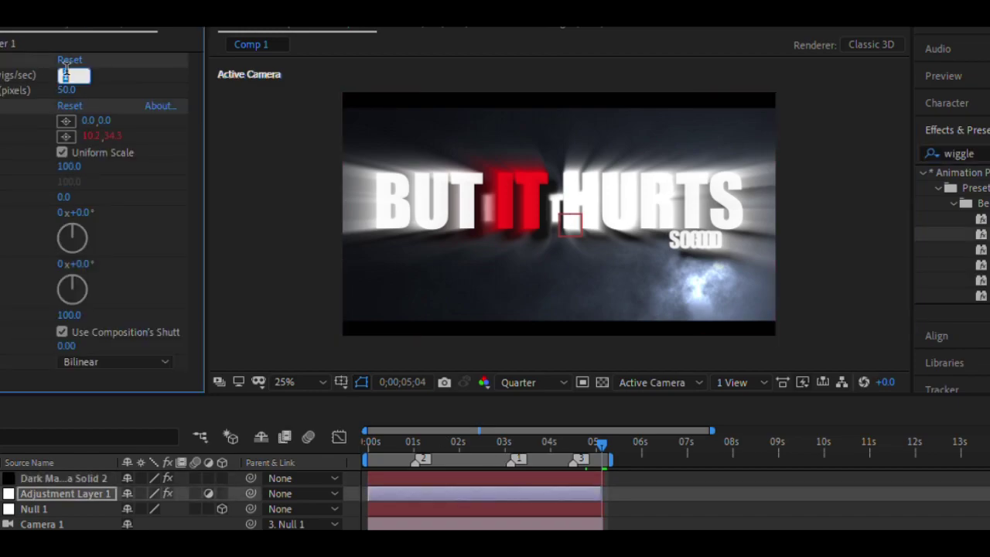
{"action": "type", "text": "3"}
{"action": "key", "text": "Return"}
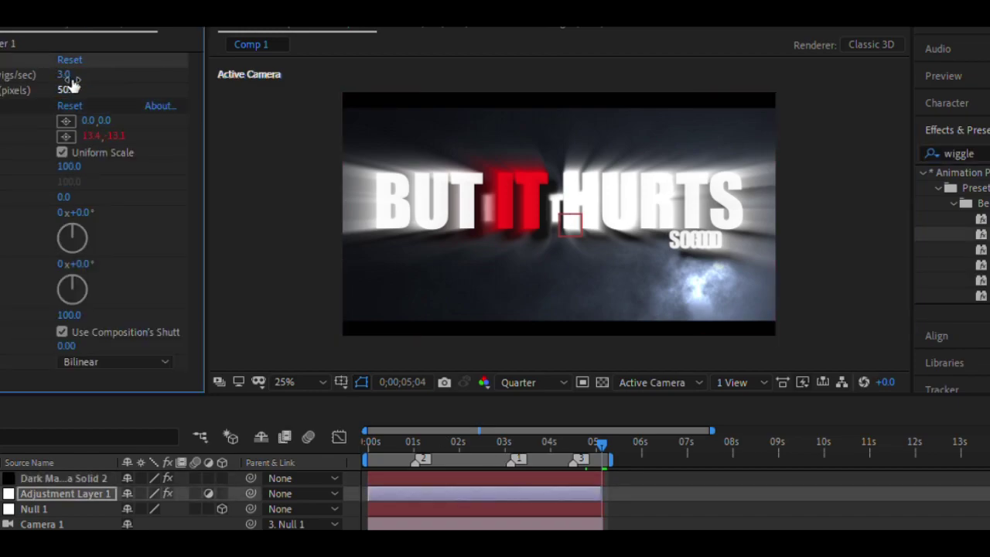
{"action": "type", "text": "40"}
{"action": "key", "text": "Return"}
{"action": "left_click", "coordinate": [555, 406]}
{"action": "key", "text": "space"}
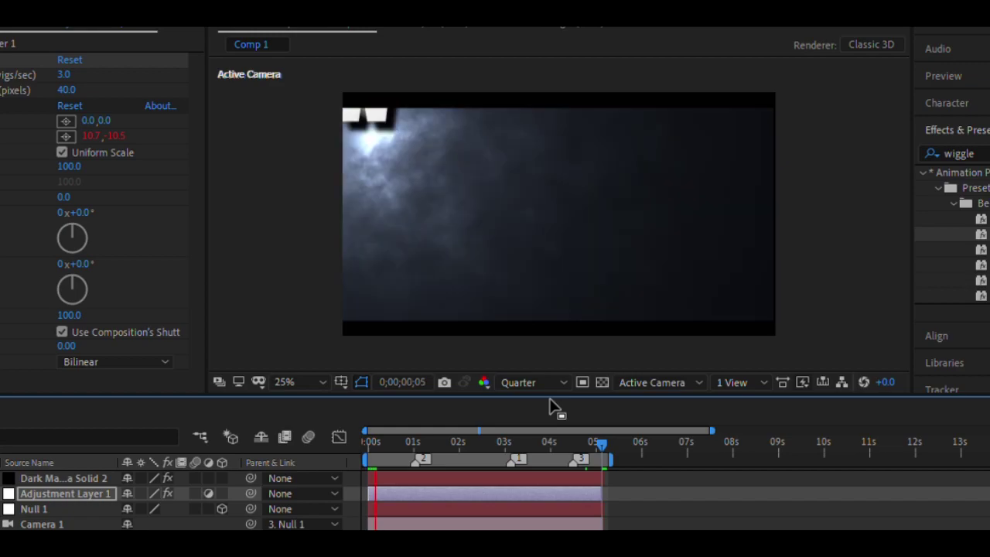
{"action": "scroll", "coordinate": [309, 447], "scroll_direction": "down", "scroll_amount": 1}
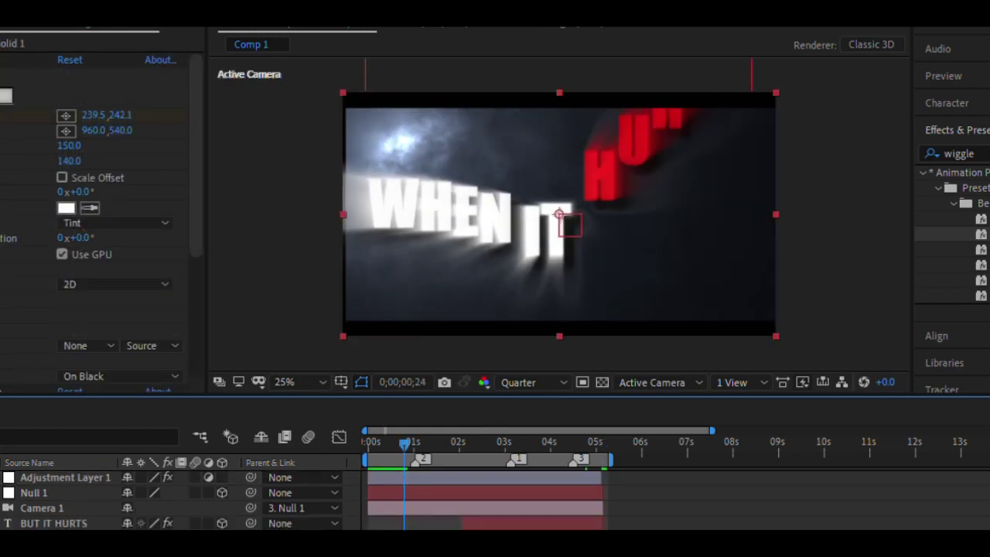
- Pre-compose the text, camera, null and adjustment layers as Pre-comp 1, then preview
{"action": "left_click", "coordinate": [536, 528]}
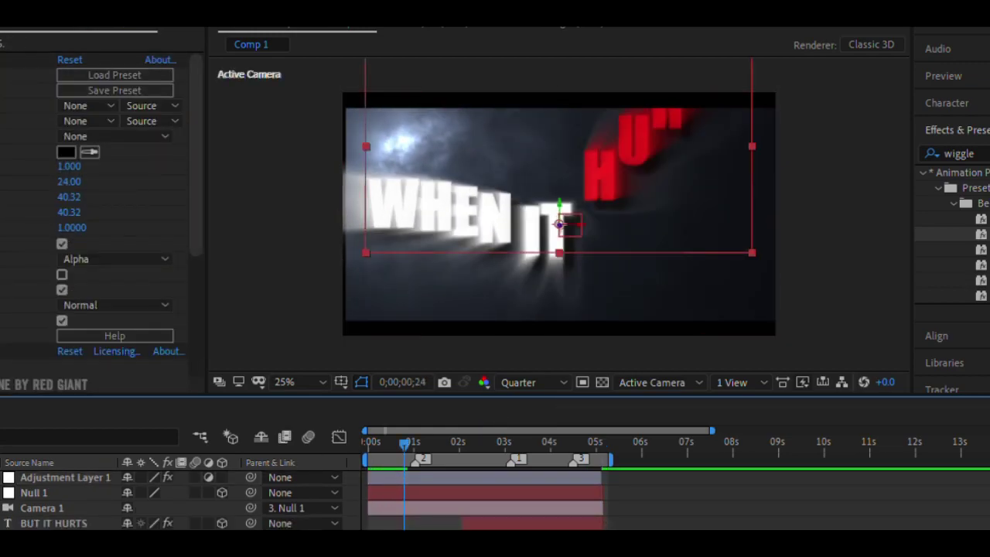
{"action": "left_click", "coordinate": [578, 505], "text": "ctrl"}
{"action": "left_click", "coordinate": [510, 477], "text": "ctrl"}
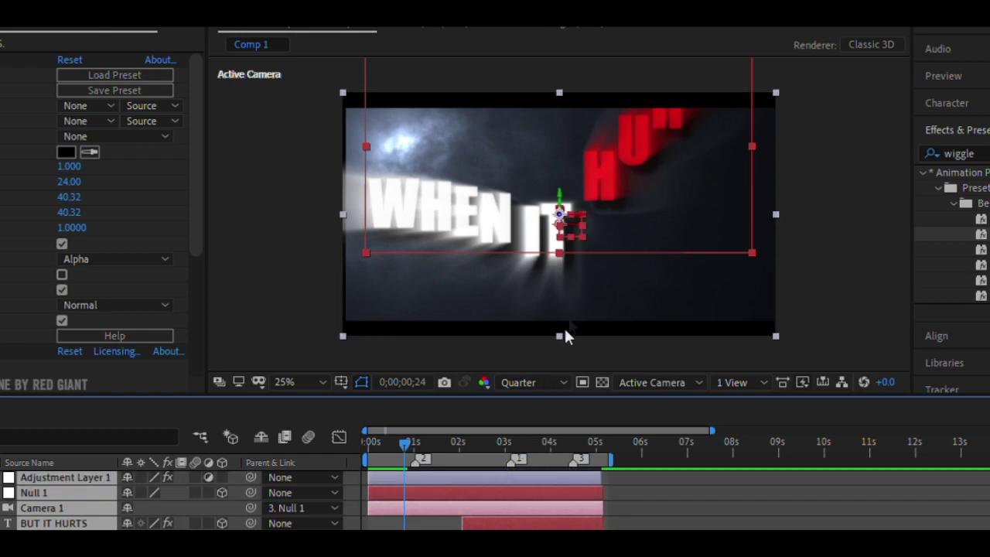
{"action": "key", "text": "ctrl+shift+c"}
{"action": "key", "text": "Return"}
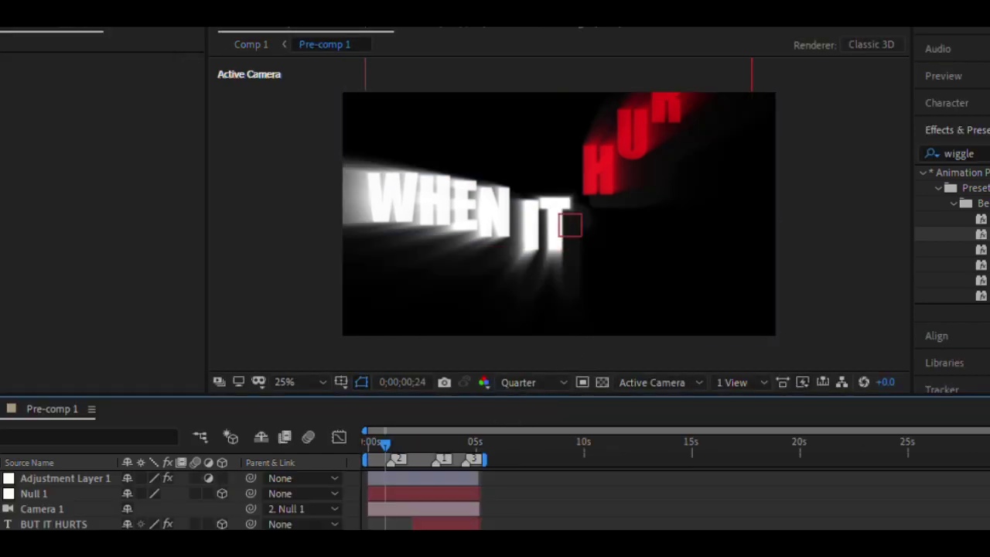
{"action": "key", "text": "space"}
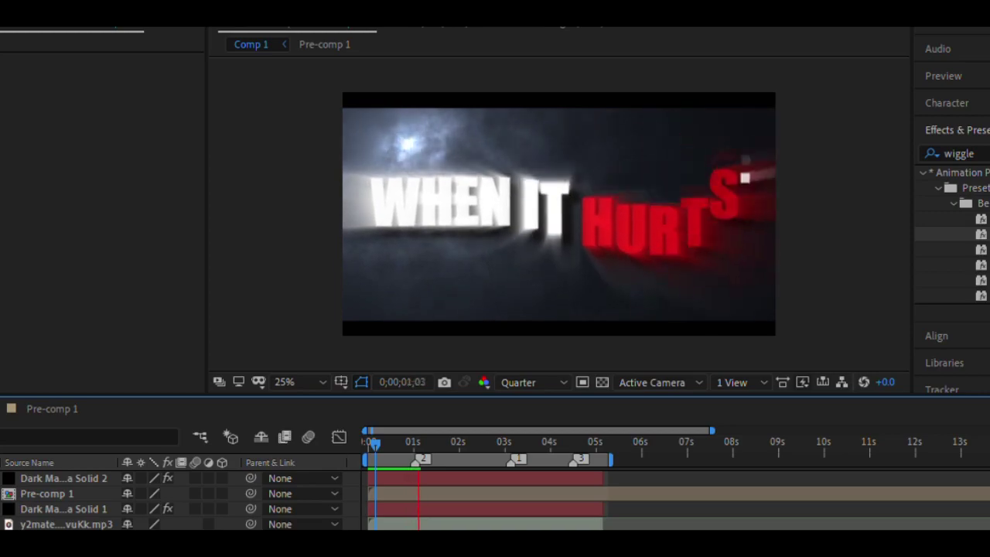